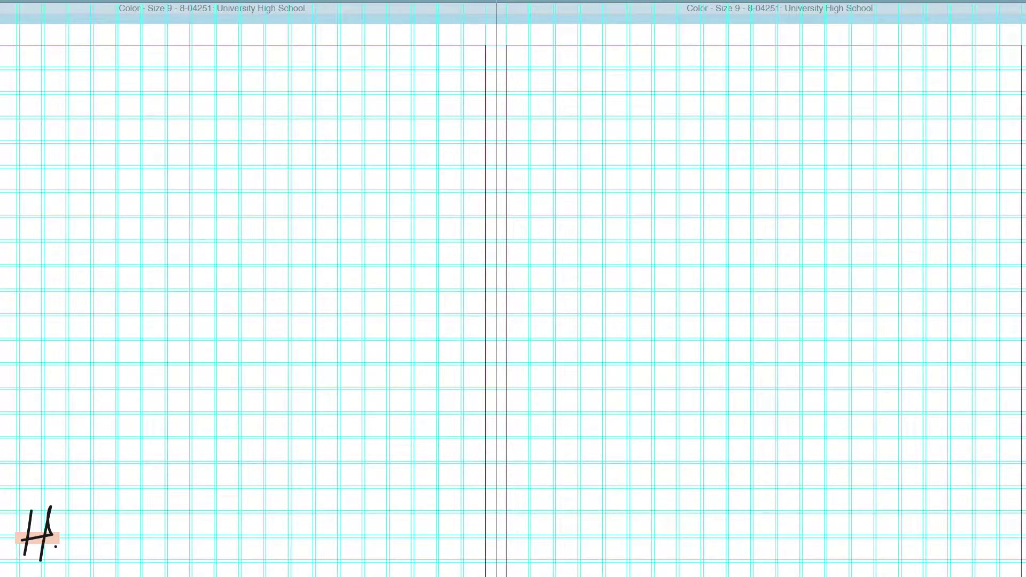
Step: Draw a large rectangular frame across the gutter, running off the top of the spread, fill it with [Black], and preview the spread
{"action": "key", "text": "w"}
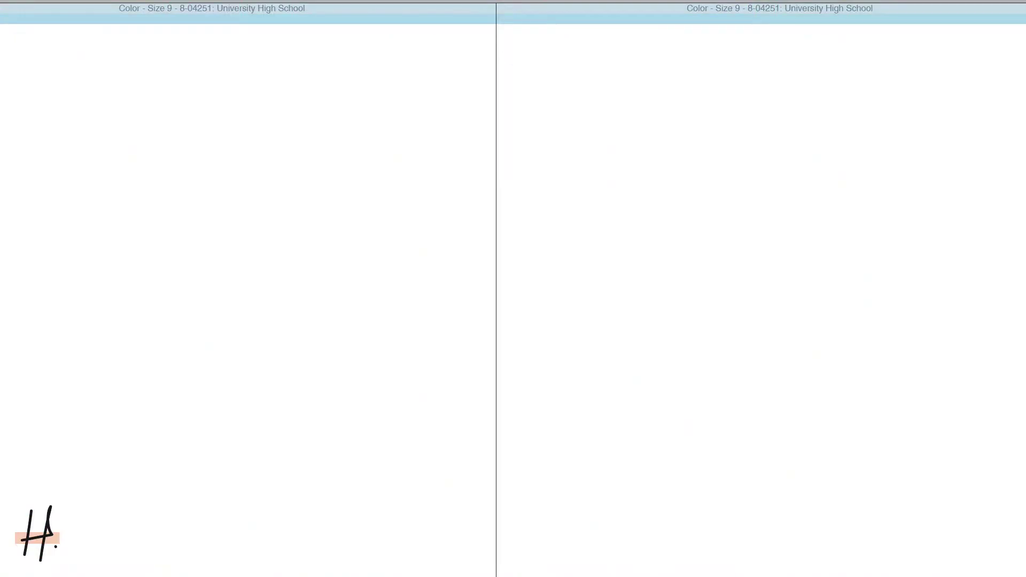
{"action": "key", "text": "w"}
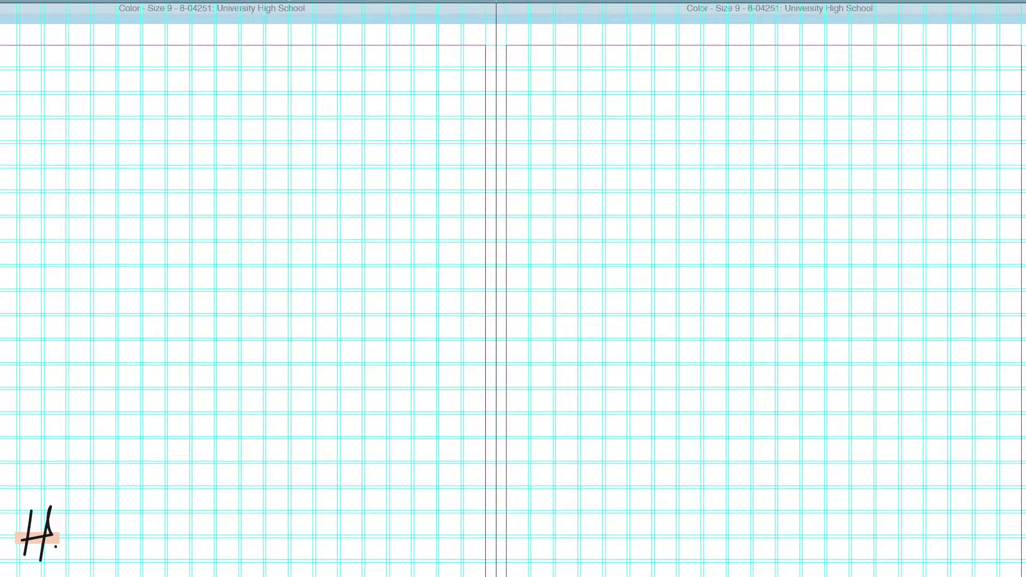
{"action": "mouse_move", "coordinate": [292, 2]}
{"action": "left_mouse_down"}
{"action": "mouse_move", "coordinate": [314, 105]}
{"action": "mouse_move", "coordinate": [406, 371]}
{"action": "mouse_move", "coordinate": [736, 400]}
{"action": "mouse_move", "coordinate": [800, 424]}
{"action": "mouse_move", "coordinate": [800, 436]}
{"action": "left_mouse_up"}
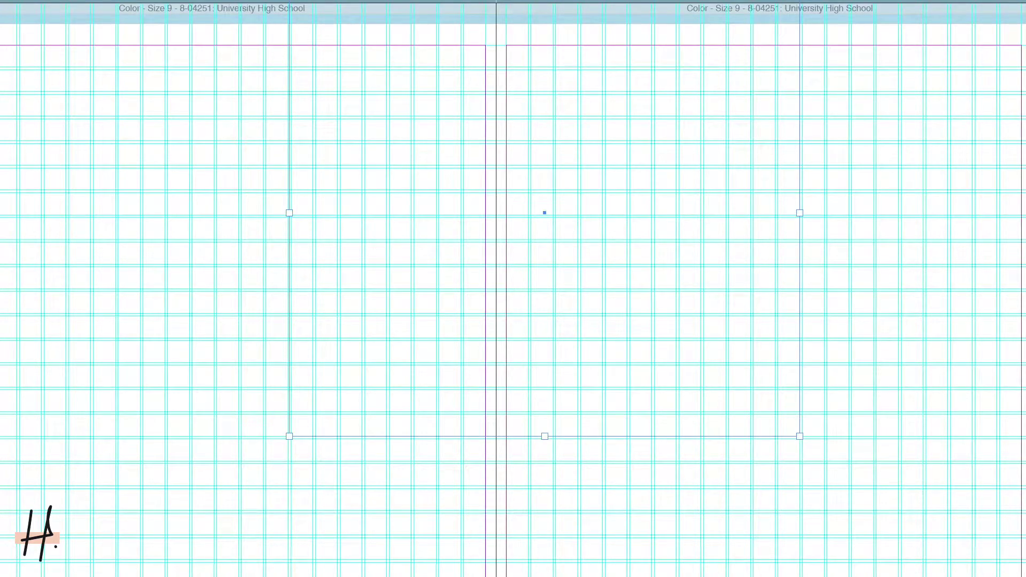
{"action": "key", "text": "F5"}
{"action": "left_click", "coordinate": [404, 24]}
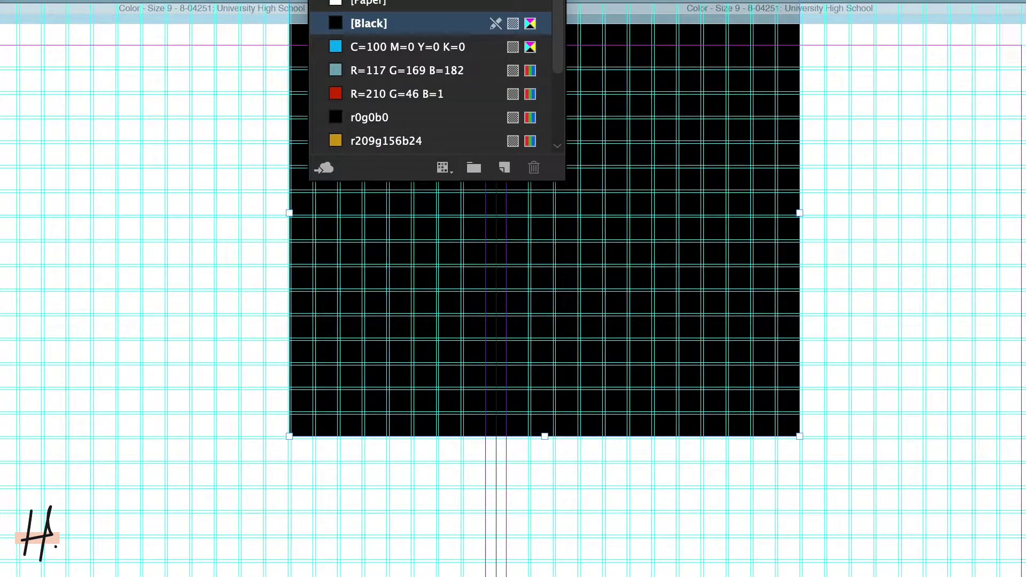
{"action": "key", "text": "F5"}
{"action": "key", "text": "ctrl+shift+a"}
{"action": "key", "text": "w"}
{"action": "key", "text": "w"}
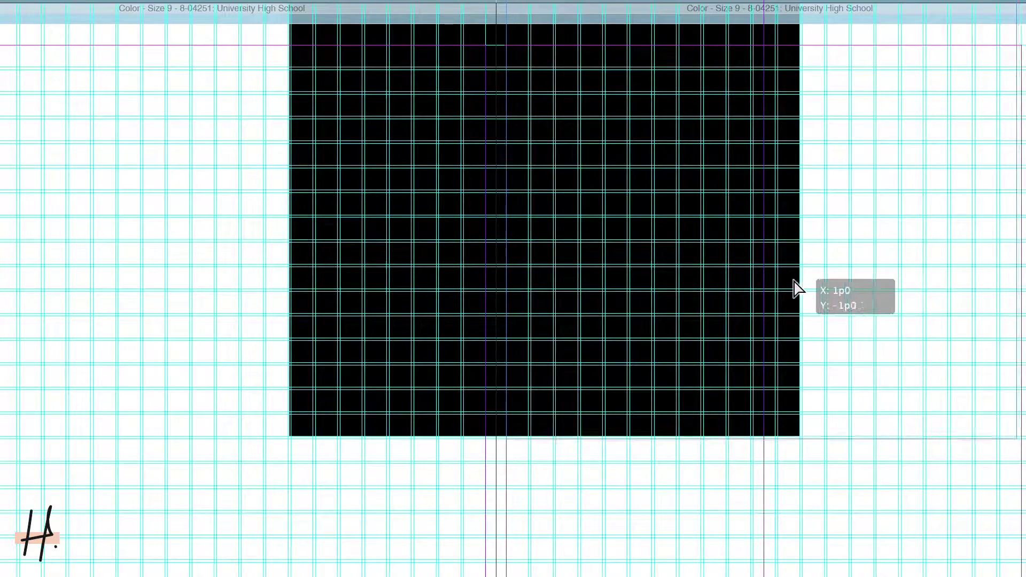
Step: Try the large black frame entirely on the right-hand page, undo the move, and deselect the frame
{"action": "key", "text": "ctrl+z"}
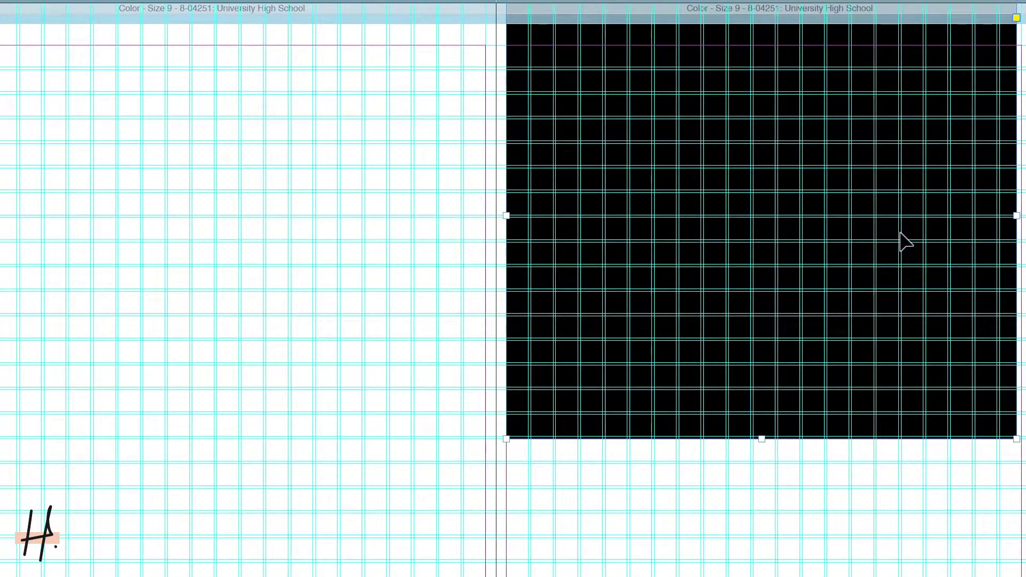
{"action": "key", "text": "ctrl+shift+z"}
{"action": "left_click", "coordinate": [774, 492]}
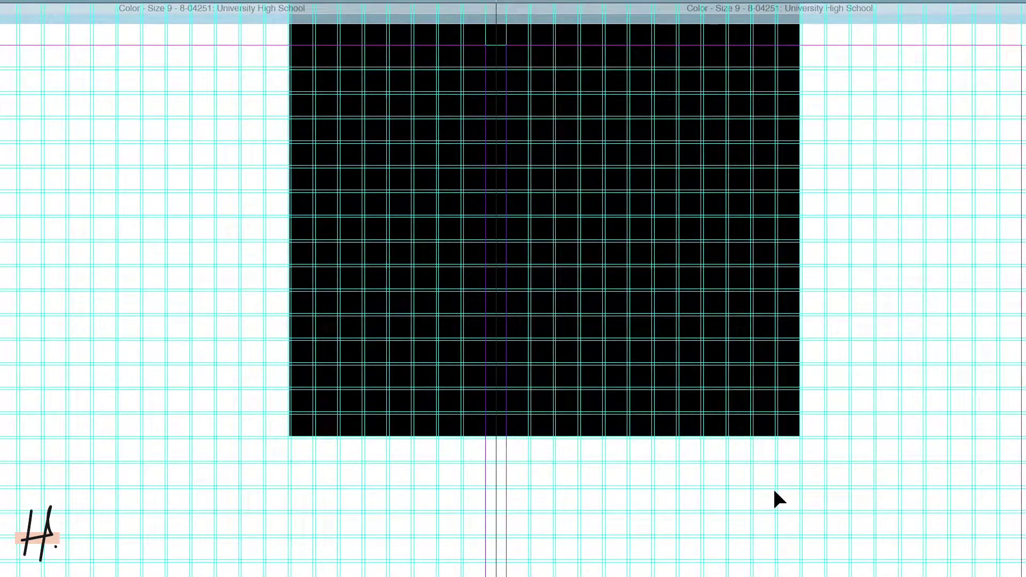
Step: Lower the large black frame's top edge to the top margin guide and preview the spread without guides
{"action": "scroll", "coordinate": [733, 348], "scroll_direction": "up", "scroll_amount": 1}
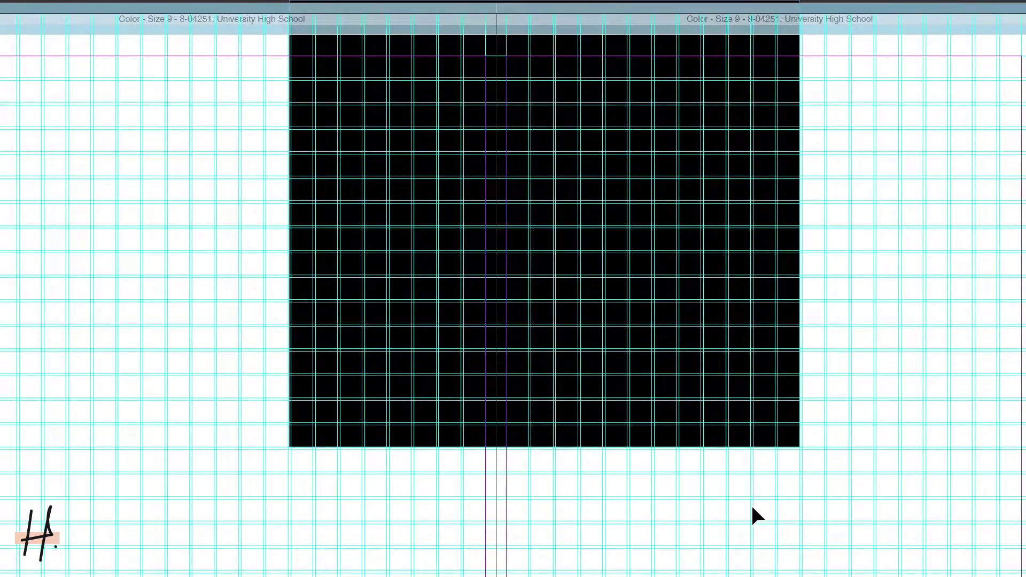
{"action": "key", "text": "w"}
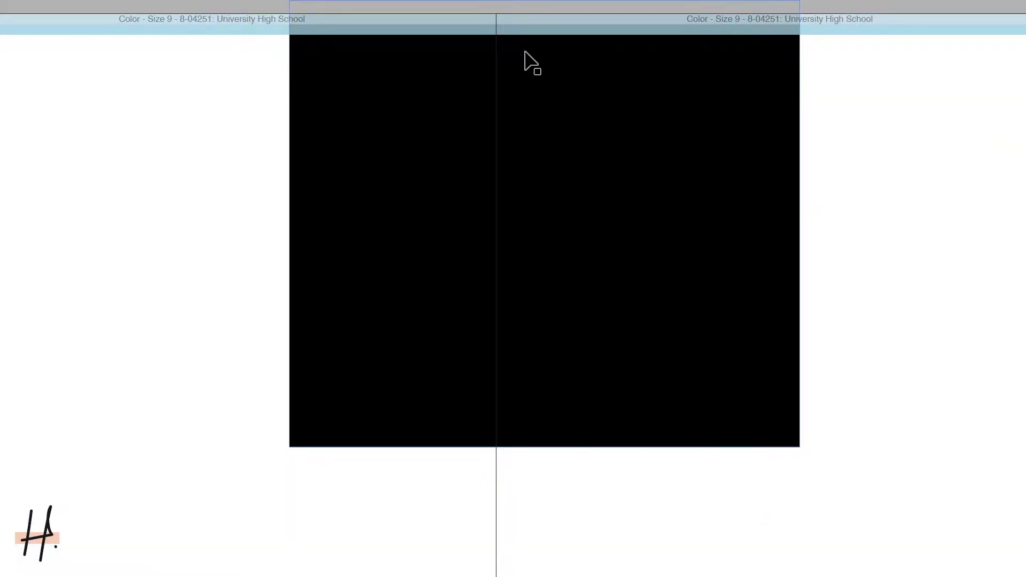
{"action": "key", "text": "w"}
{"action": "left_click", "coordinate": [514, 110]}
{"action": "left_click_drag", "start_coordinate": [542, 2], "coordinate": [542, 56]}
{"action": "key", "text": "w"}
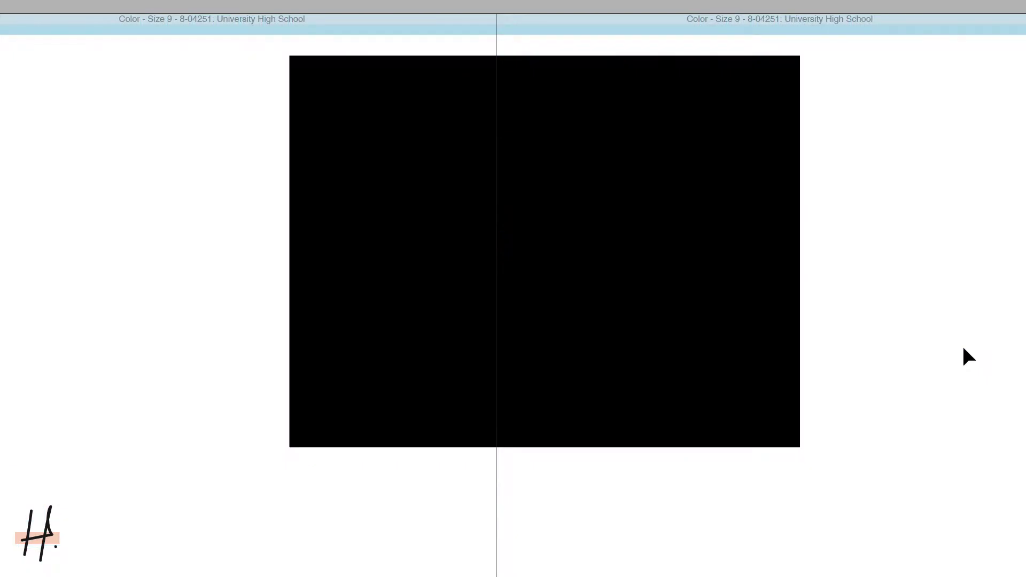
Step: Compare the spread with and without guides, undo the black frame's top-edge resize, and deselect the frame
{"action": "key", "text": "w"}
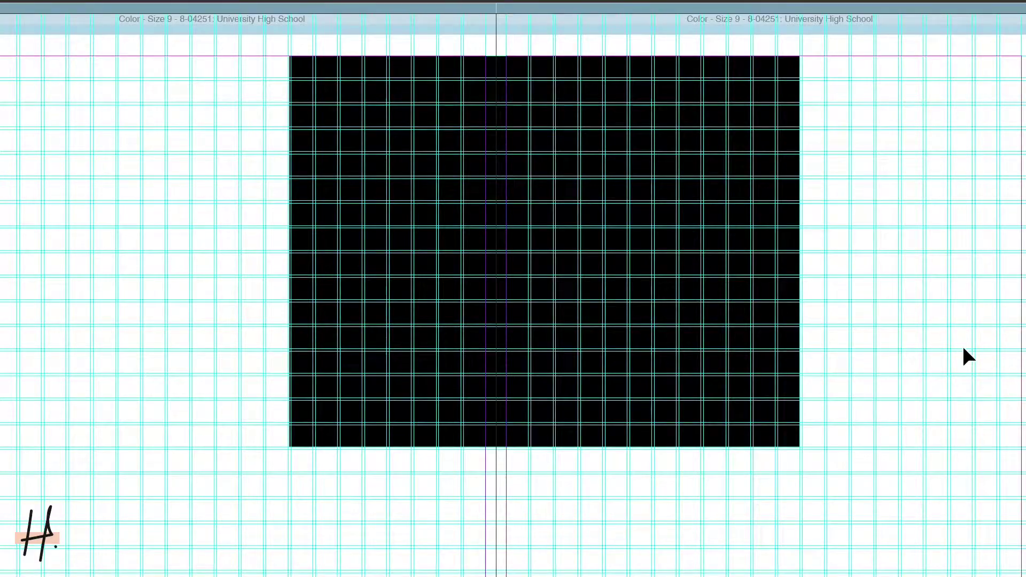
{"action": "key", "text": "w"}
{"action": "key", "text": "w"}
{"action": "key", "text": "ctrl+z"}
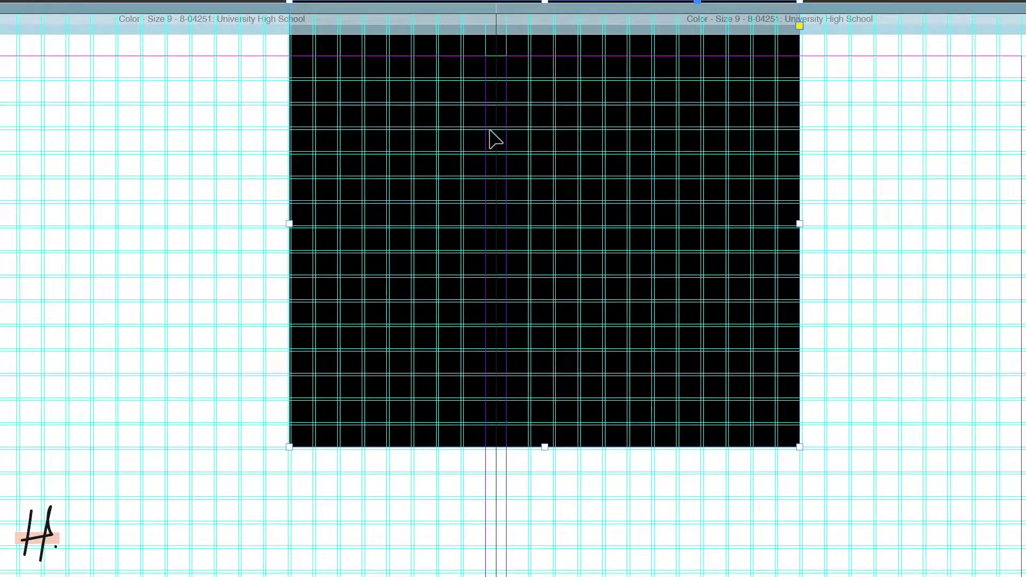
{"action": "left_click", "coordinate": [582, 568]}
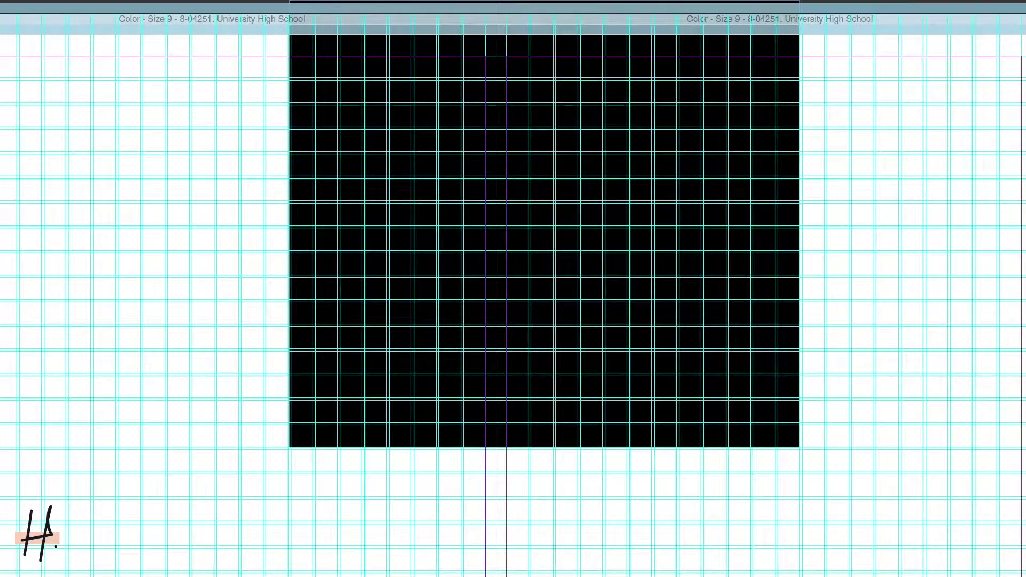
Step: Try widening the large black frame so its right edge ends mid-column past the grid guide, and undo the change
{"action": "left_click", "coordinate": [733, 316]}
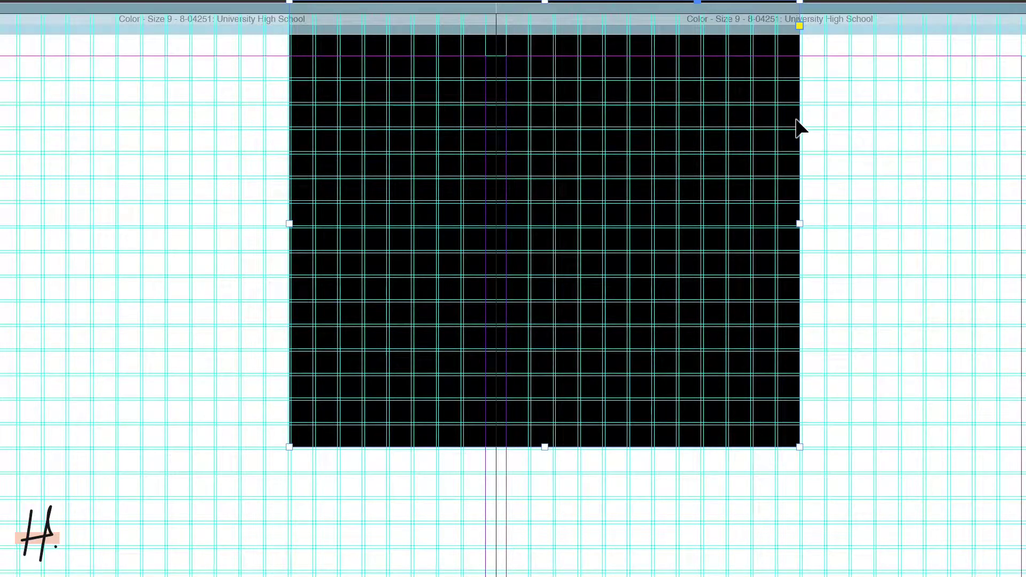
{"action": "key", "text": "ctrl+equal"}
{"action": "key", "text": "ctrl+equal"}
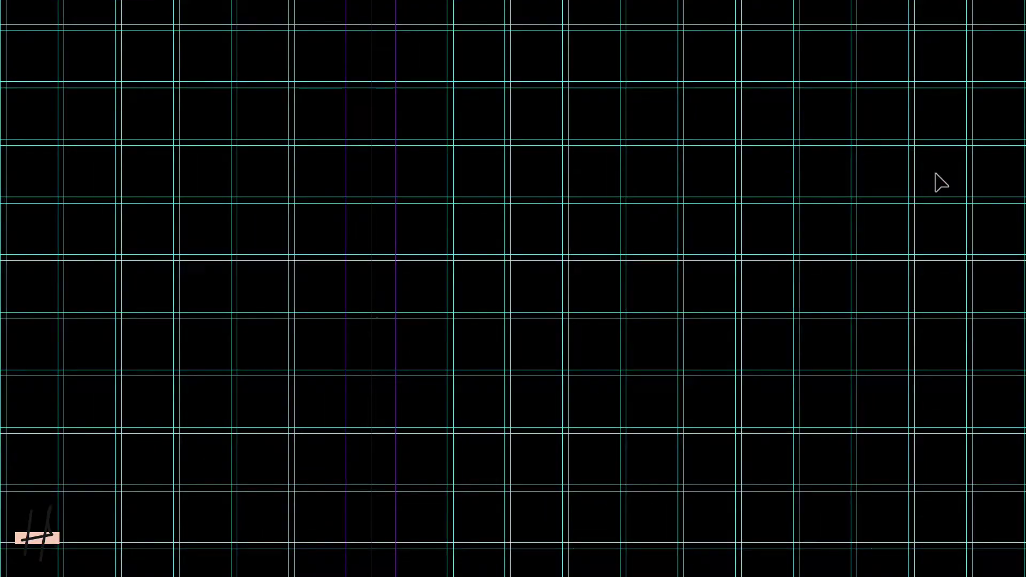
{"action": "scroll", "coordinate": [883, 197], "scroll_direction": "right", "scroll_amount": 3}
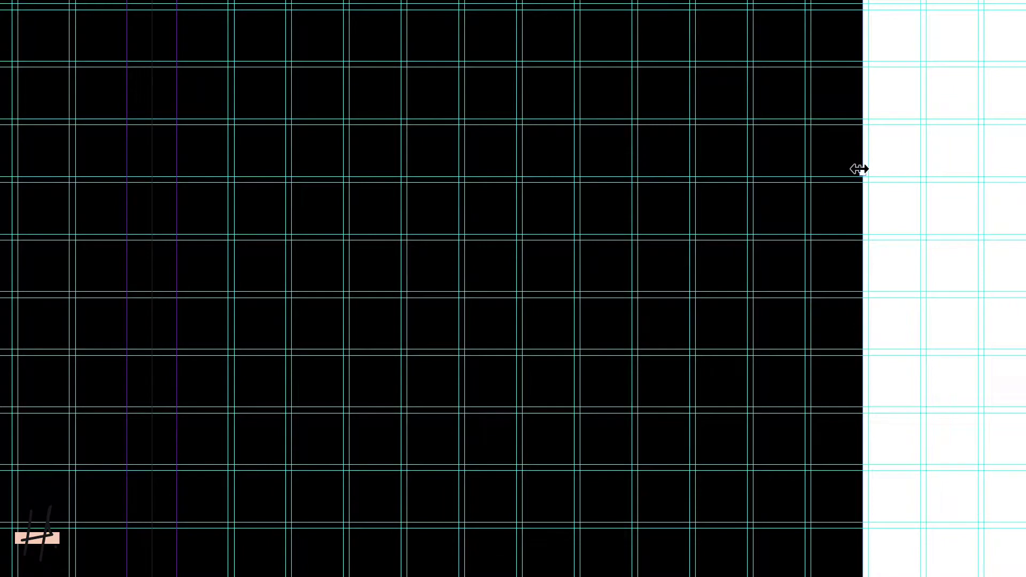
{"action": "left_click_drag", "start_coordinate": [860, 172], "coordinate": [862, 172]}
{"action": "left_click_drag", "start_coordinate": [862, 174], "coordinate": [898, 175]}
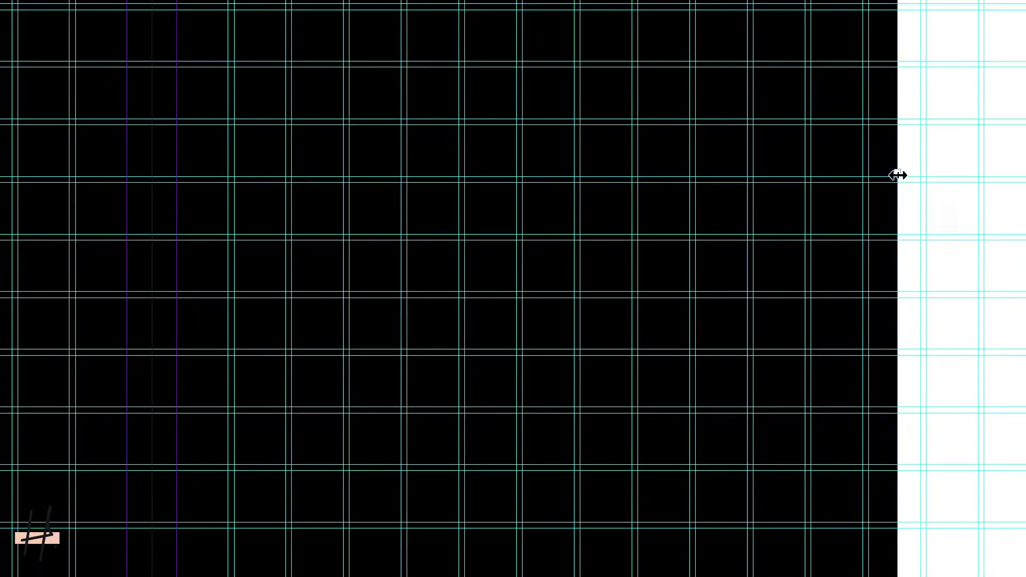
{"action": "key", "text": "ctrl+z"}
{"action": "key", "text": "ctrl+z"}
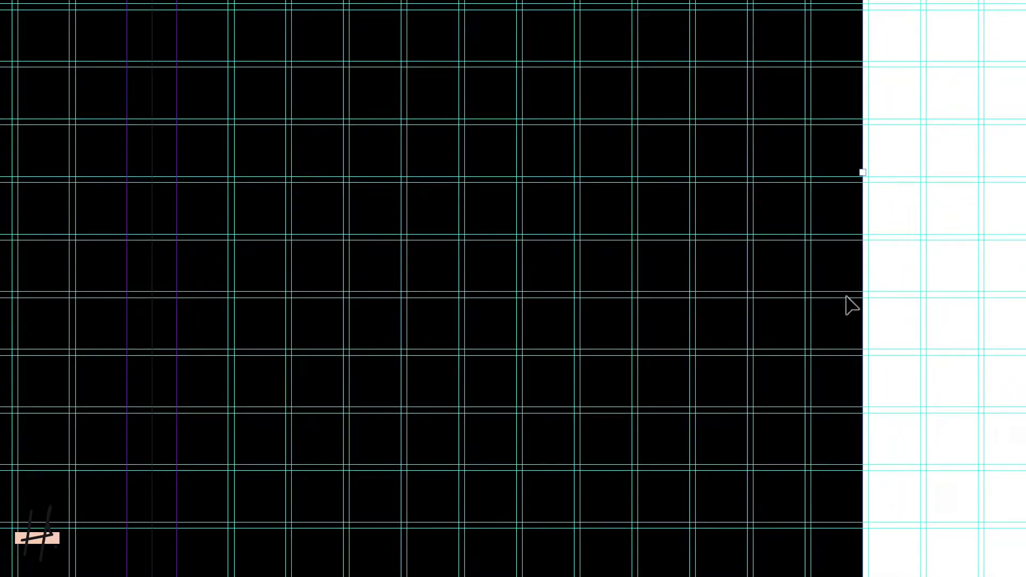
Step: Try extending the large black frame's lower edge to mid-row below the grid guide, and undo the change
{"action": "scroll", "coordinate": [829, 324], "scroll_direction": "down", "scroll_amount": 10}
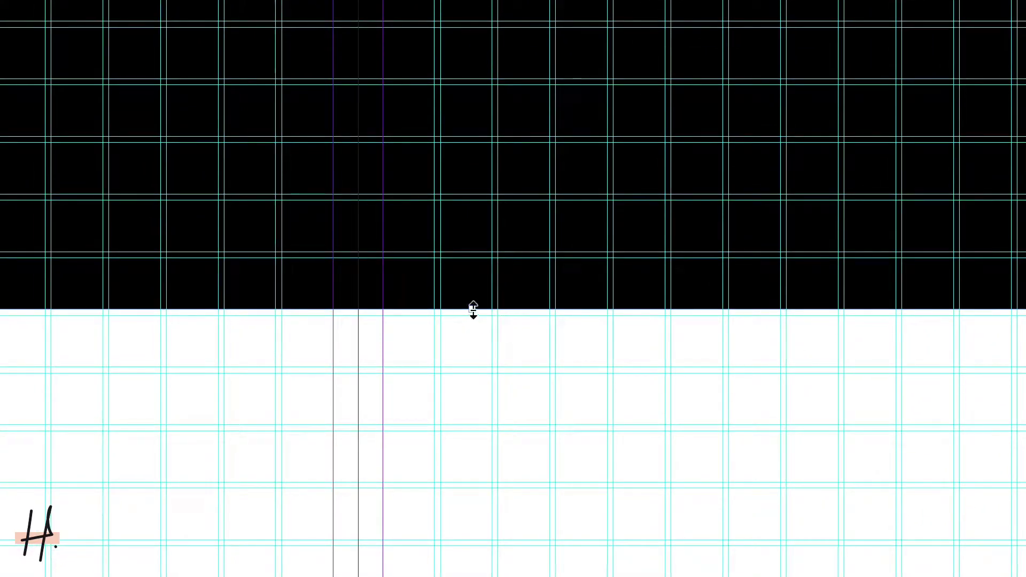
{"action": "left_click_drag", "start_coordinate": [472, 309], "coordinate": [474, 343]}
{"action": "key", "text": "ctrl+z"}
{"action": "key", "text": "ctrl+z"}
Step: Try moving the large black frame's left edge to the adjacent guide and outward by almost one column, and undo both changes
{"action": "scroll", "coordinate": [59, 474], "scroll_direction": "left", "scroll_amount": 10}
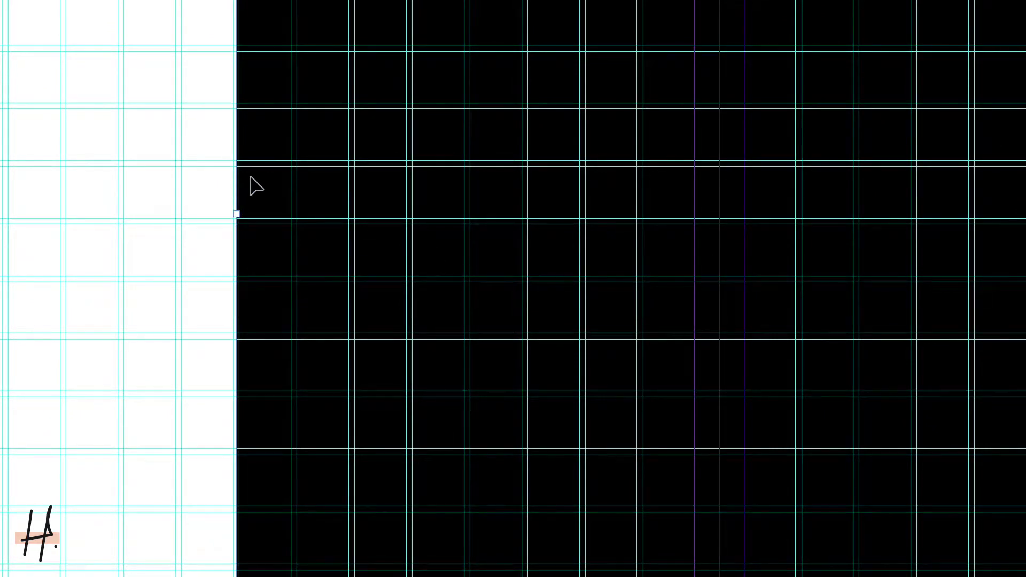
{"action": "scroll", "coordinate": [251, 184], "scroll_direction": "right", "scroll_amount": 10}
{"action": "scroll", "coordinate": [252, 184], "scroll_direction": "left", "scroll_amount": 15}
{"action": "scroll", "coordinate": [251, 178], "scroll_direction": "left", "scroll_amount": 5}
{"action": "scroll", "coordinate": [250, 178], "scroll_direction": "up", "scroll_amount": 3}
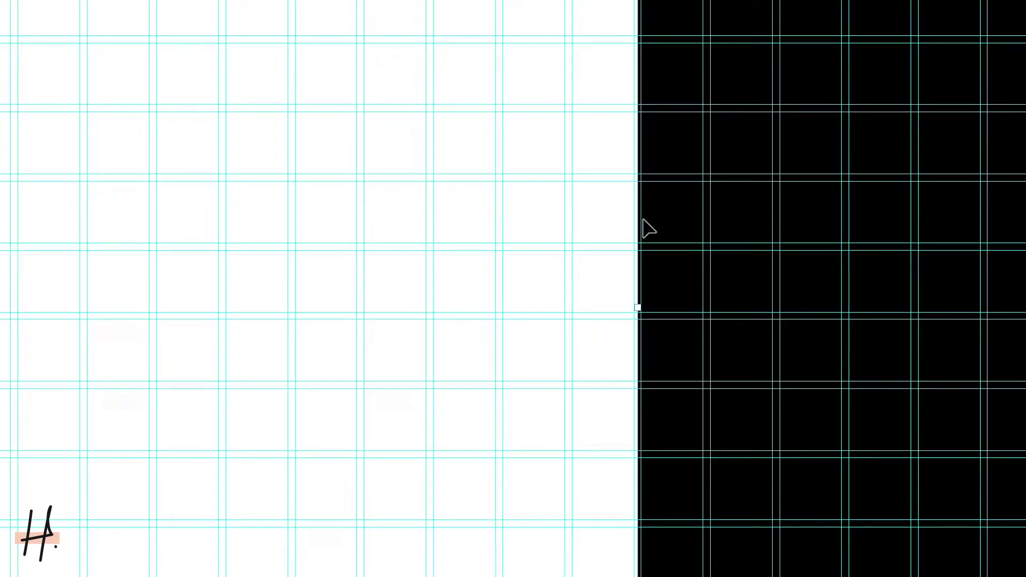
{"action": "left_click_drag", "start_coordinate": [638, 309], "coordinate": [641, 312]}
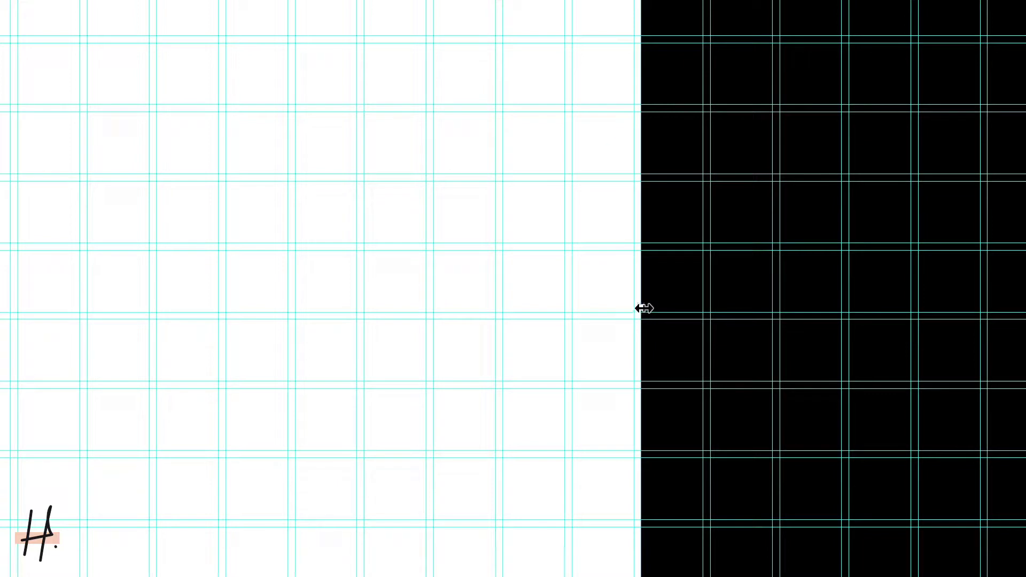
{"action": "left_click_drag", "start_coordinate": [644, 309], "coordinate": [581, 305]}
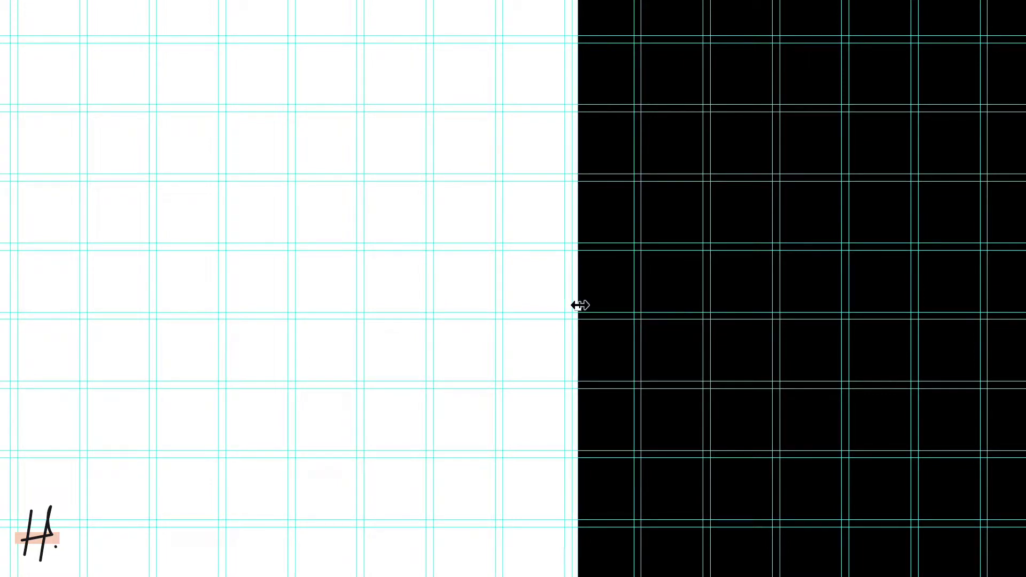
{"action": "key", "text": "ctrl+z"}
{"action": "key", "text": "ctrl+z"}
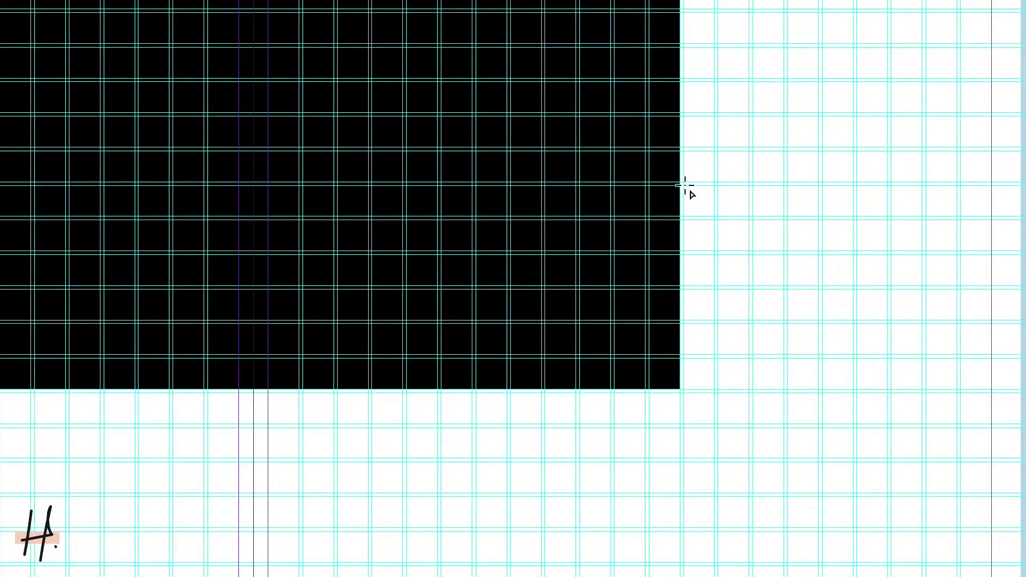
Step: Draw a smaller frame one grid gap beside the large frame, extending to the right margin and bottom-aligned with it, and fill it with [Black]
{"action": "left_click_drag", "start_coordinate": [685, 186], "coordinate": [992, 389]}
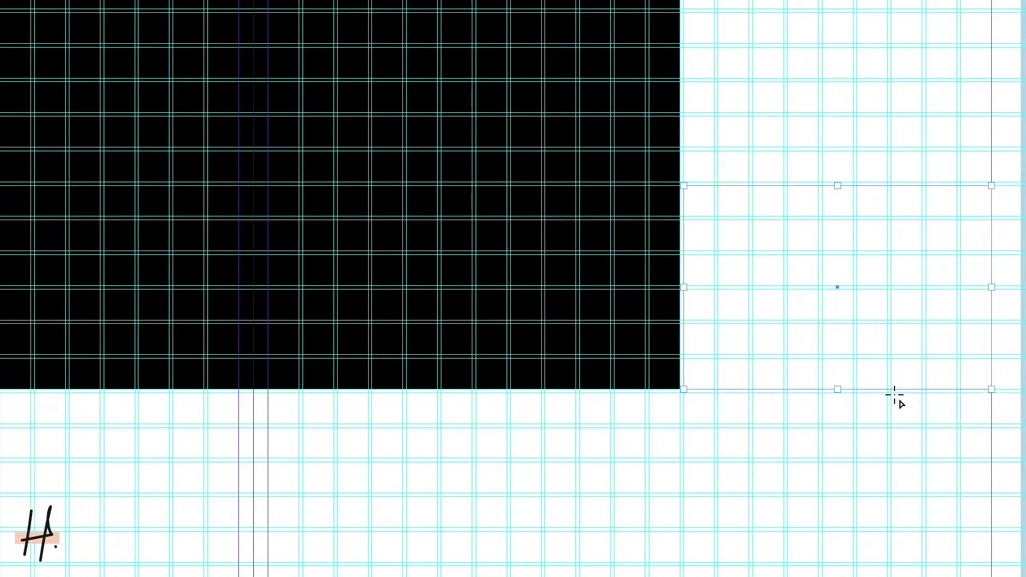
{"action": "key", "text": "F5"}
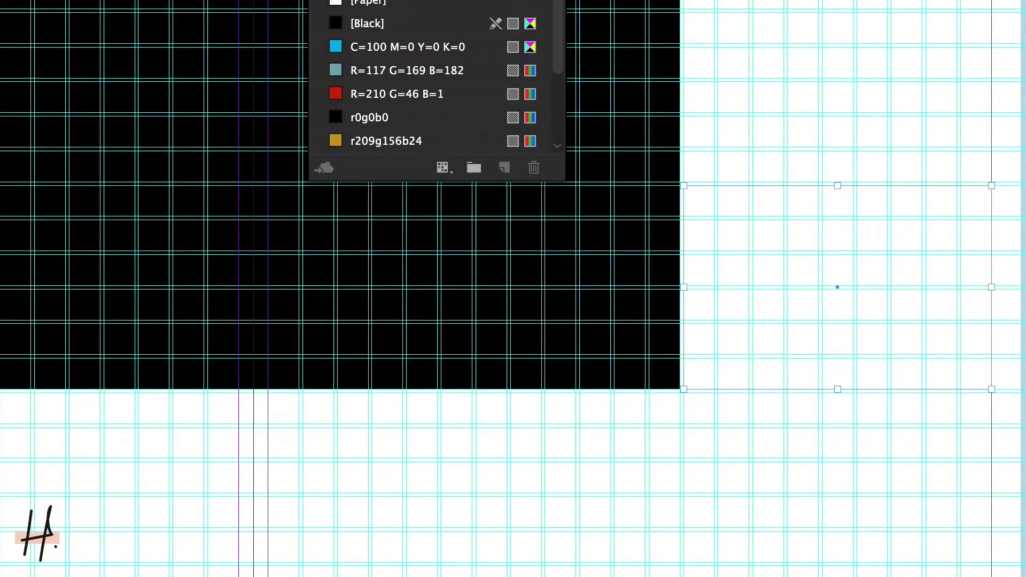
{"action": "left_click", "coordinate": [432, 23]}
{"action": "key", "text": "F5"}
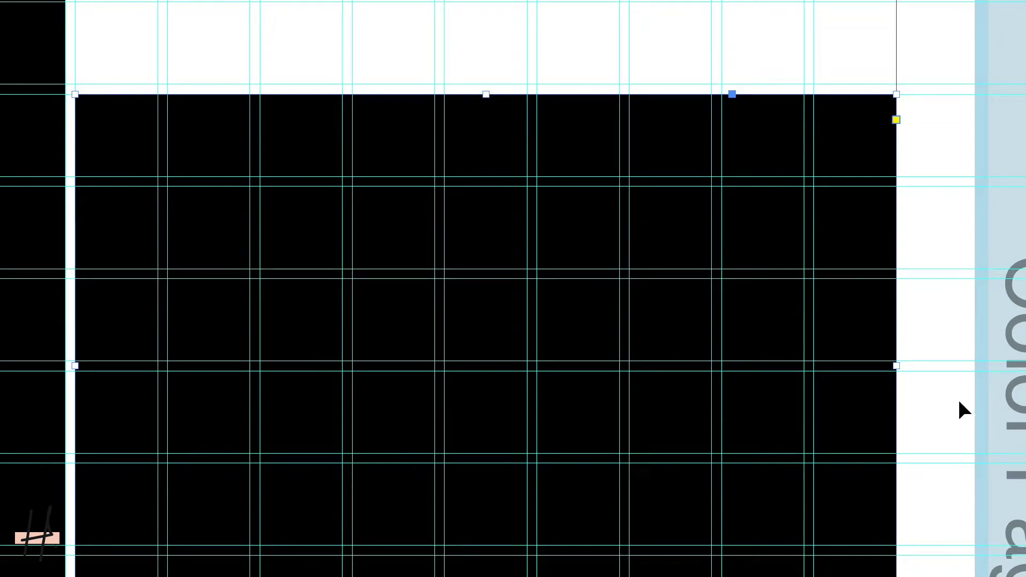
{"action": "key", "text": "ctrl+shift+a"}
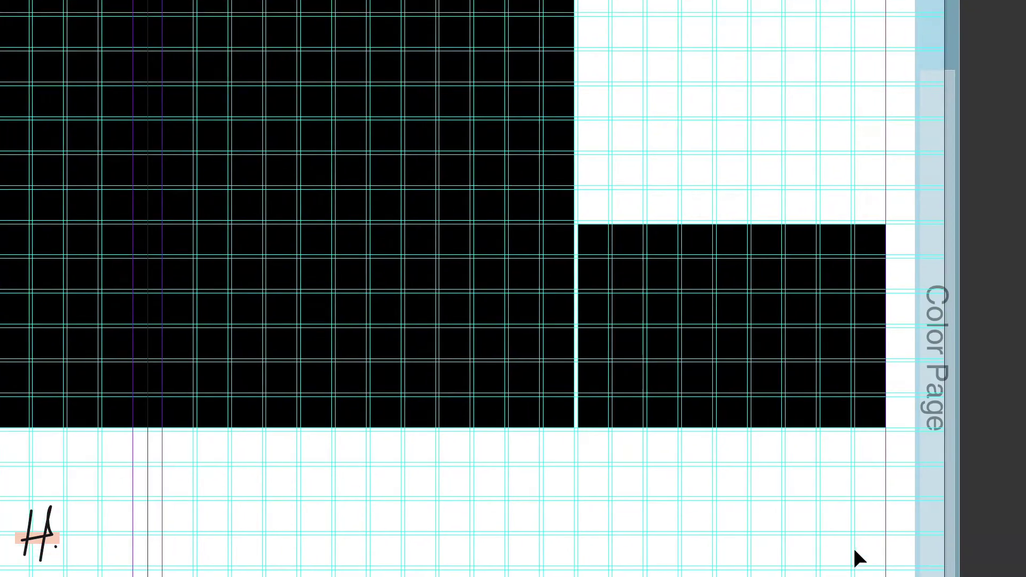
Step: Extend the smaller black frame's left edge one column into the large frame so they overlap, checking each frame's boundaries
{"action": "left_click", "coordinate": [819, 342]}
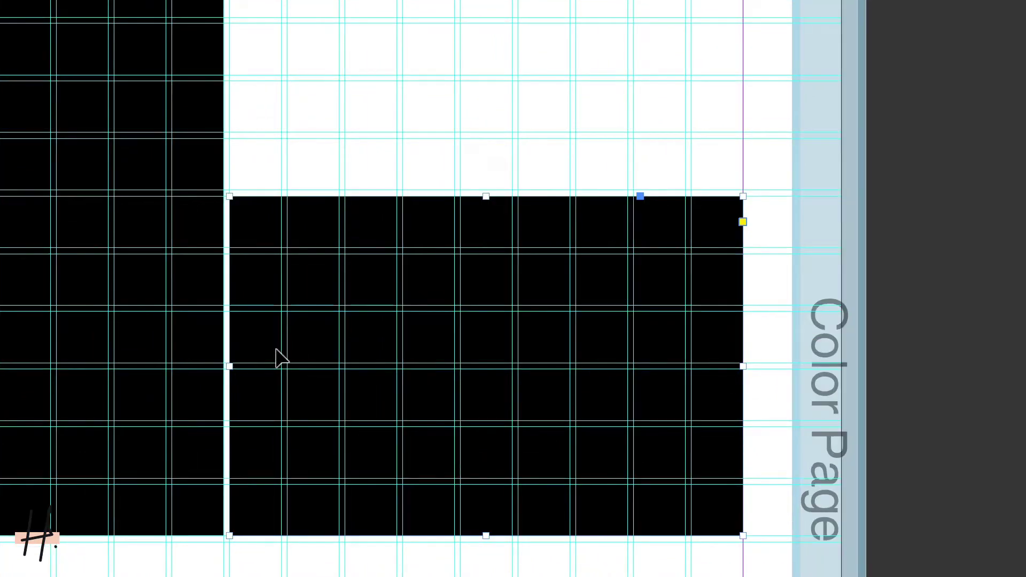
{"action": "left_click_drag", "start_coordinate": [229, 366], "coordinate": [172, 366]}
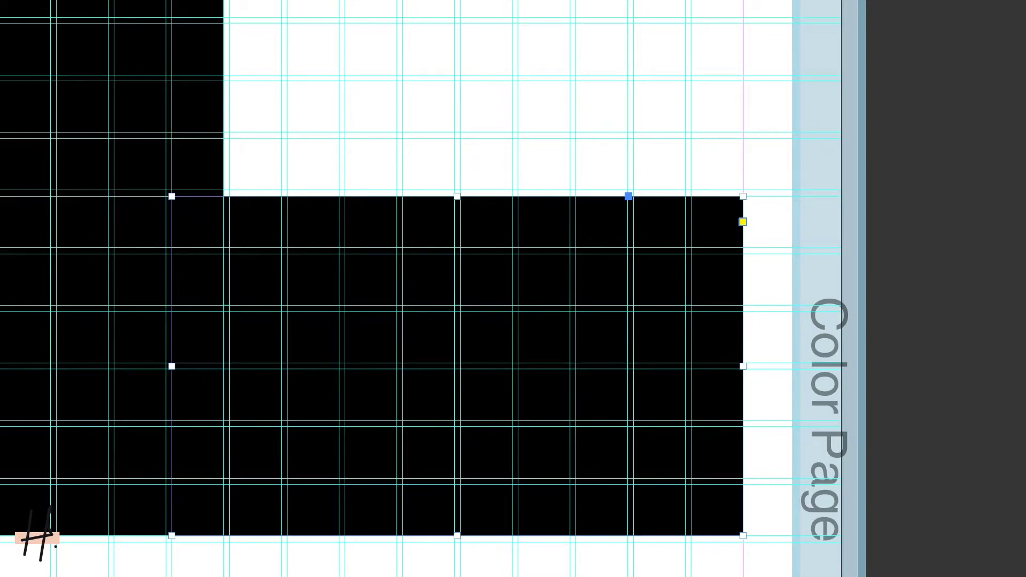
{"action": "key", "text": "ctrl+shift+a"}
{"action": "left_click", "coordinate": [448, 454]}
{"action": "left_click", "coordinate": [90, 143]}
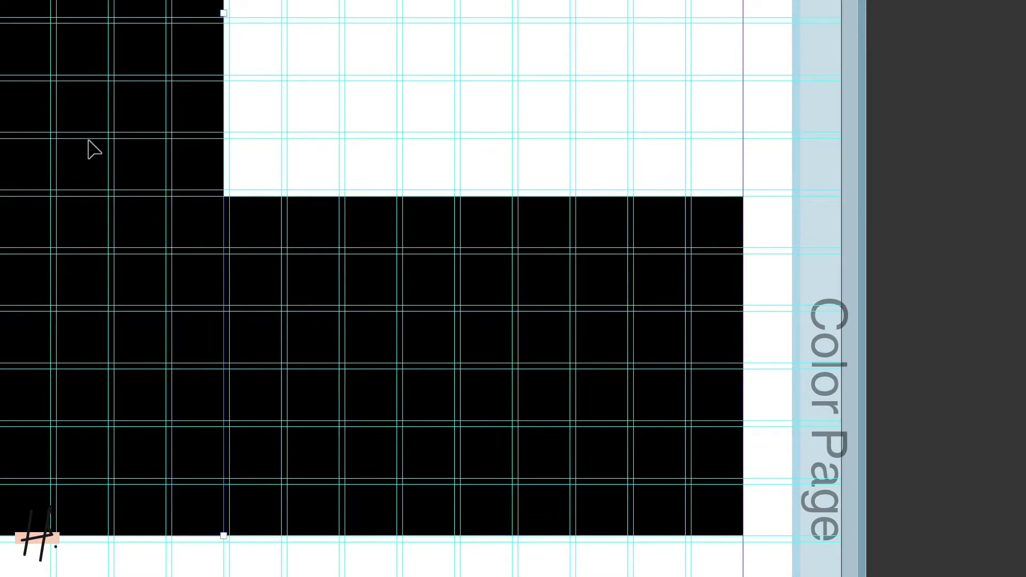
{"action": "left_click", "coordinate": [454, 338]}
{"action": "key", "text": "ctrl+shift+a"}
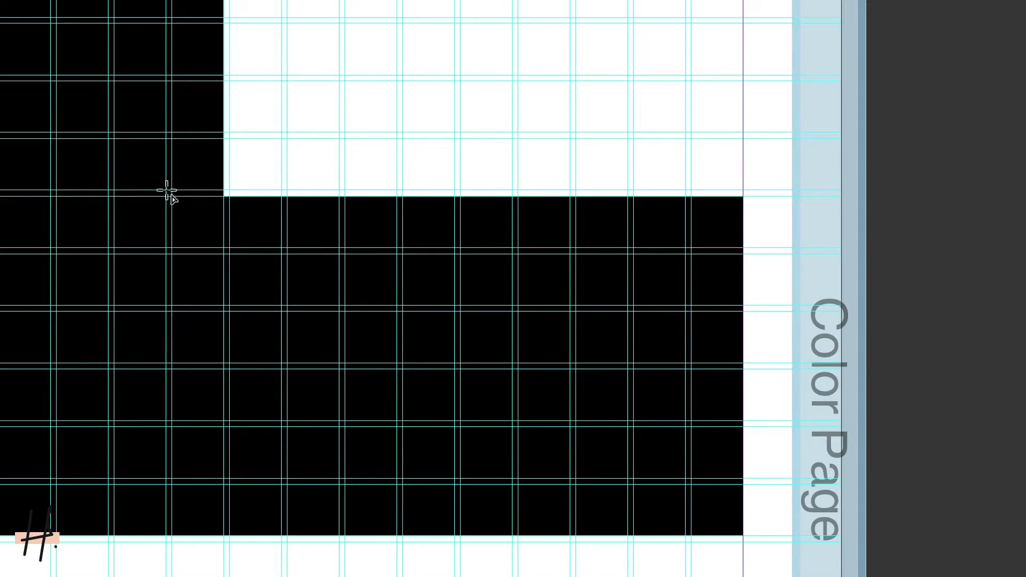
Step: Draw a tall frame over the overlap where the two black frames meet, fill it with [Paper], and deselect it
{"action": "left_click_drag", "start_coordinate": [166, 190], "coordinate": [359, 536]}
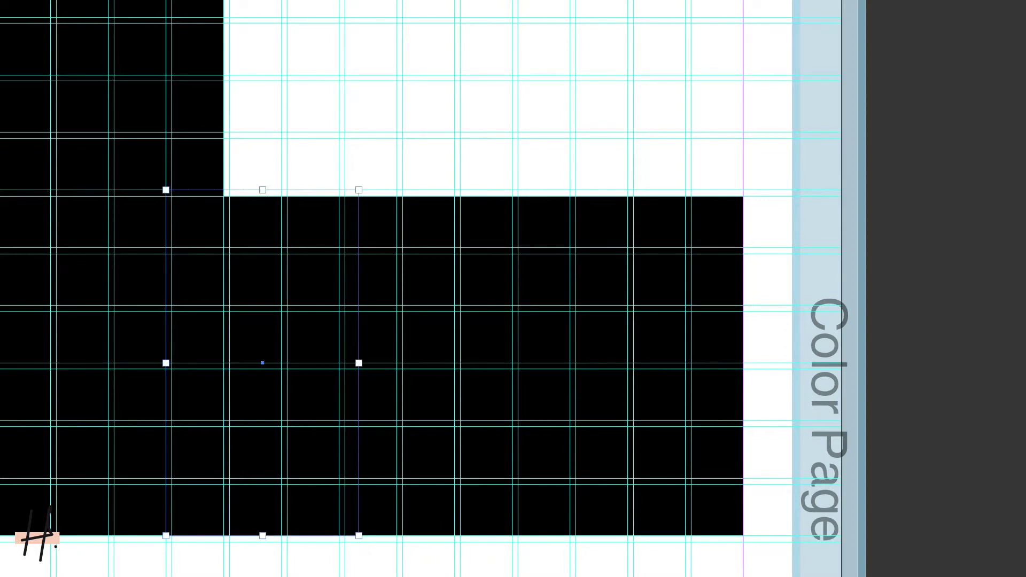
{"action": "key", "text": "F5"}
{"action": "left_click", "coordinate": [409, 6]}
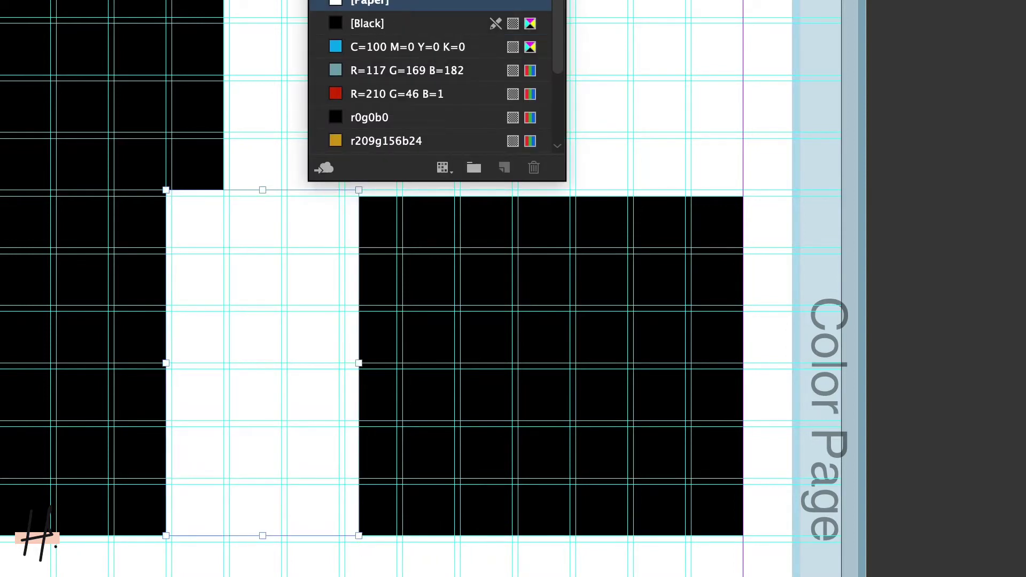
{"action": "key", "text": "F5"}
{"action": "left_click", "coordinate": [427, 101]}
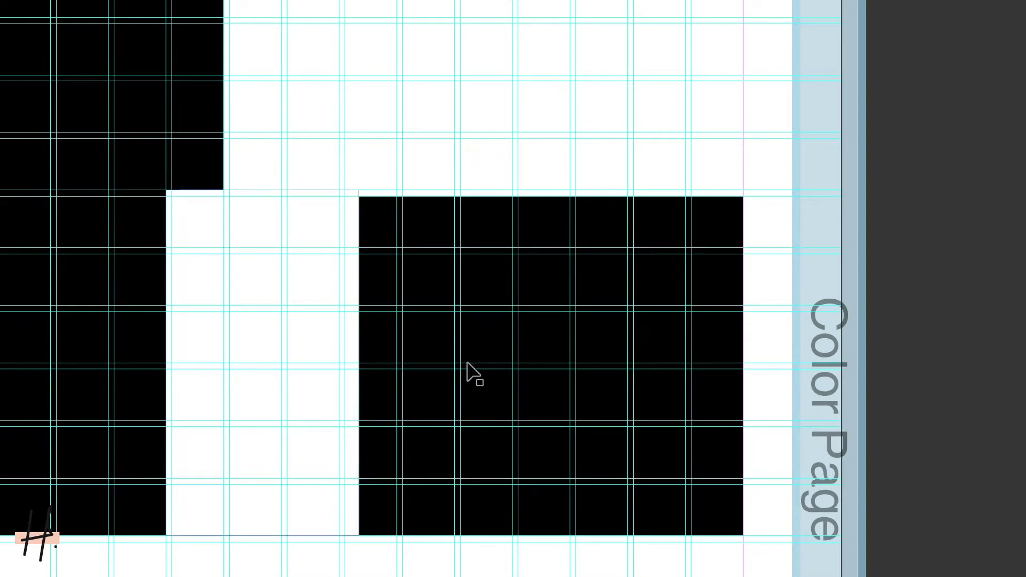
Step: Bring the smaller black frame in front of the white frame and deselect it
{"action": "left_click", "coordinate": [684, 277]}
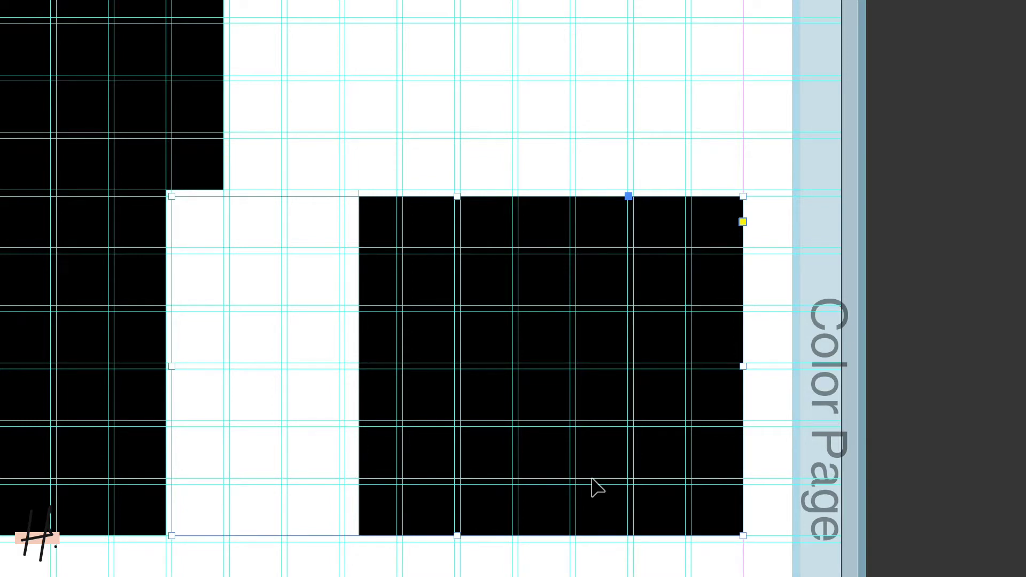
{"action": "key", "text": "ctrl+alt+shift+c"}
{"action": "key", "text": "ctrl+shift+a"}
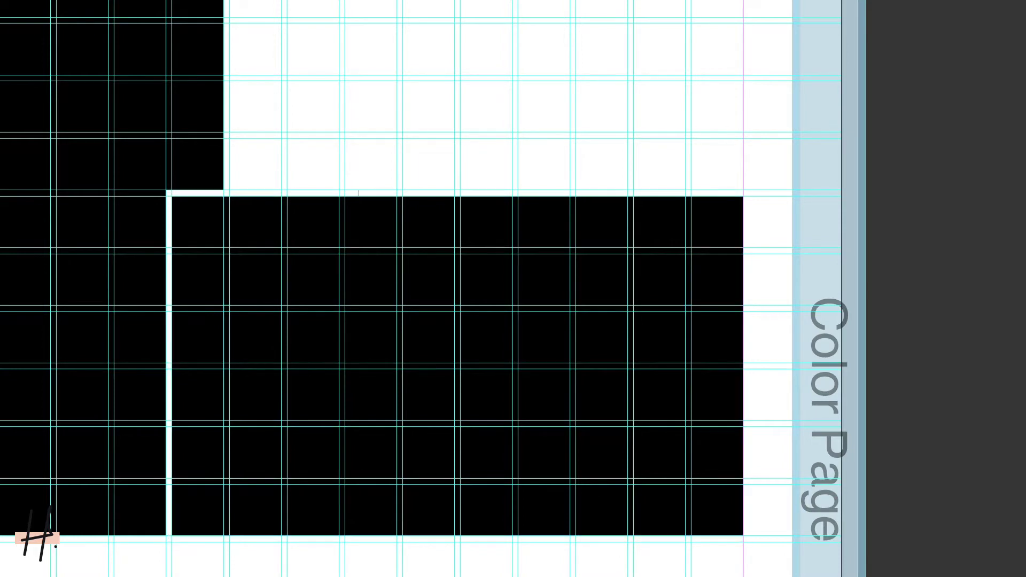
Step: Look up the arrange options for the smaller black frame without applying any, and preview the spread without guides
{"action": "left_click", "coordinate": [595, 504]}
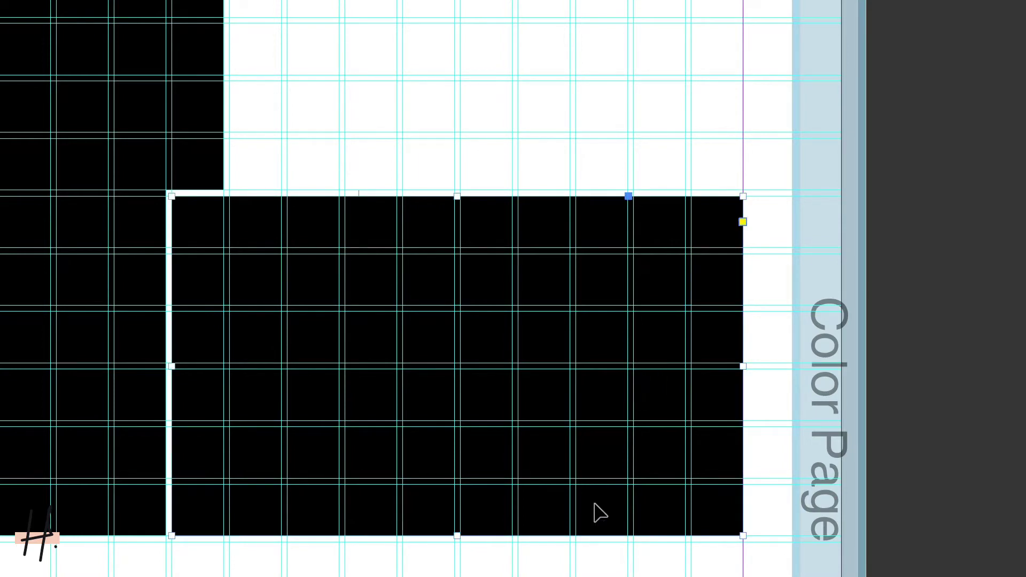
{"action": "right_click", "coordinate": [595, 508]}
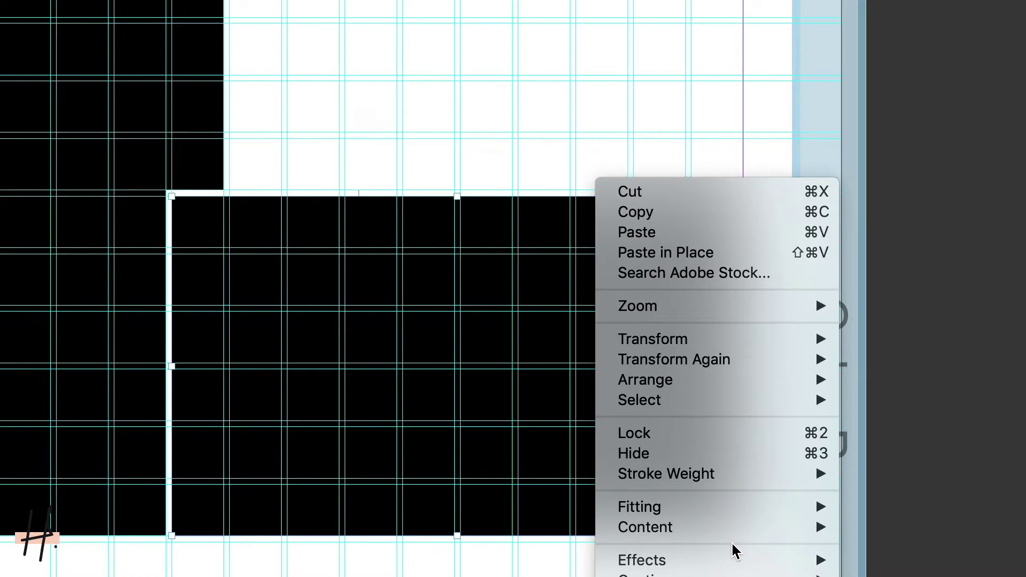
{"action": "mouse_move", "coordinate": [701, 381]}
{"action": "key", "text": "Escape"}
{"action": "left_click", "coordinate": [492, 171]}
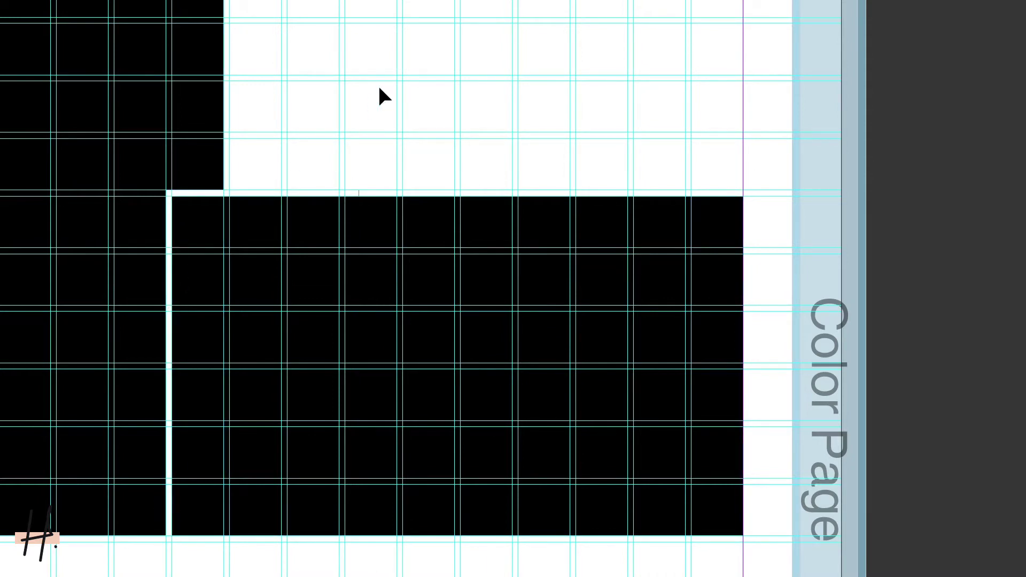
{"action": "key", "text": "w"}
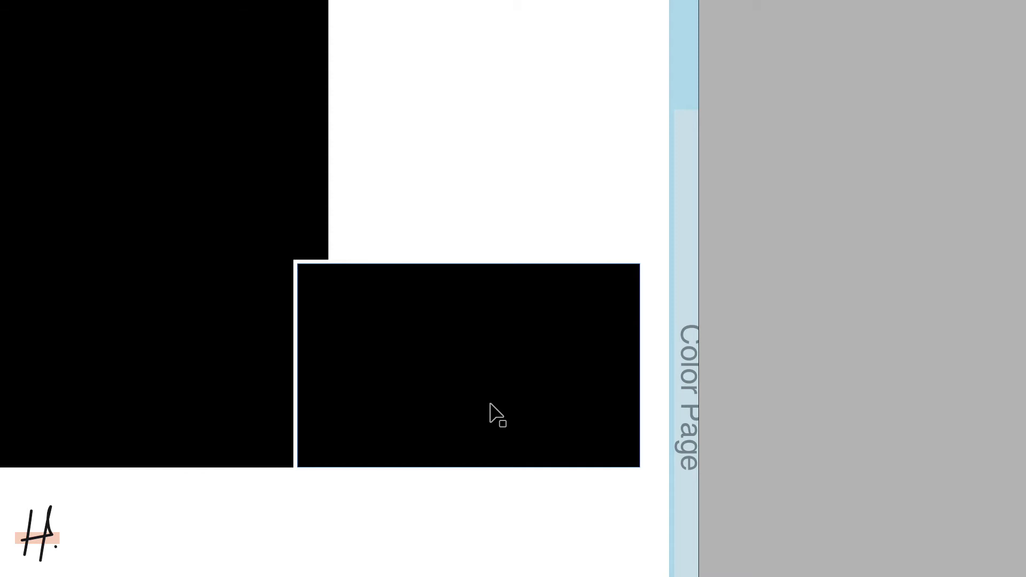
Step: Duplicate the smaller black frame one grid gap below the large frame, aligning their right edges, and preview the spread without guides
{"action": "left_click", "coordinate": [577, 379]}
{"action": "left_click_drag", "start_coordinate": [577, 380], "coordinate": [276, 576]}
{"action": "key", "text": "w"}
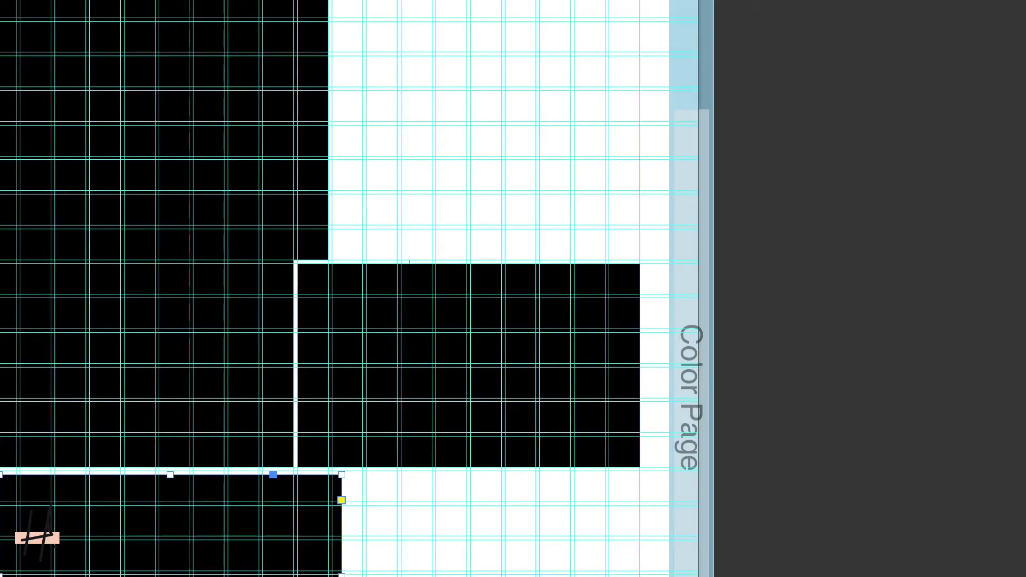
{"action": "mouse_move", "coordinate": [341, 576]}
{"action": "left_mouse_down"}
{"action": "mouse_move", "coordinate": [301, 576]}
{"action": "mouse_move", "coordinate": [328, 576]}
{"action": "left_mouse_up"}
{"action": "key", "text": "ctrl+shift+a"}
{"action": "key", "text": "w"}
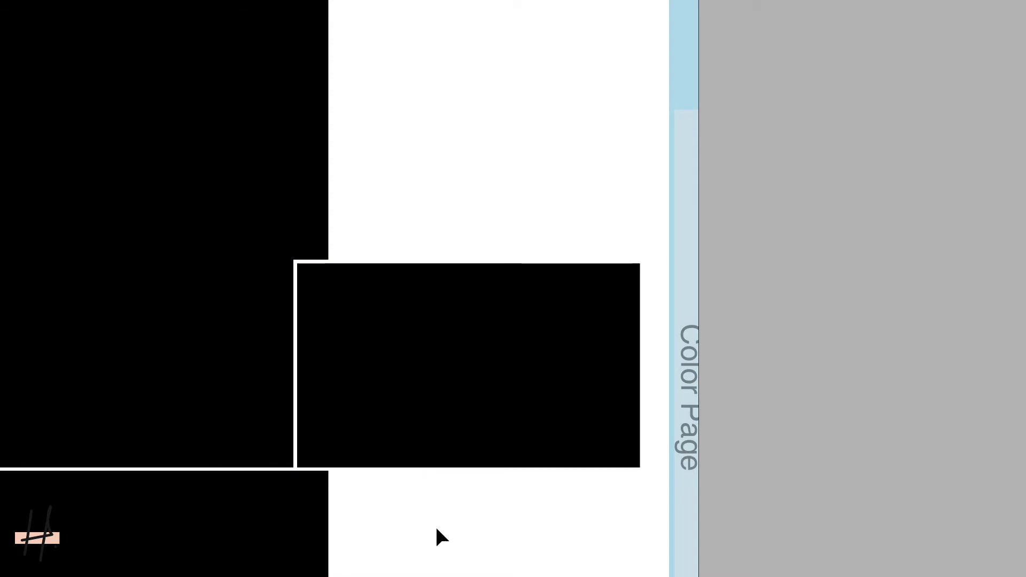
{"action": "key", "text": "ctrl+minus"}
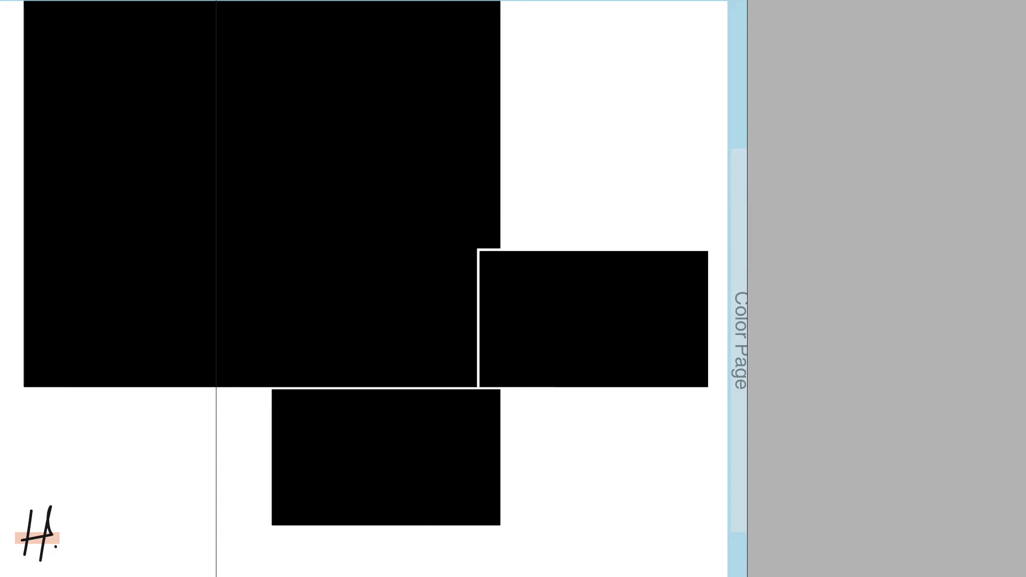
Step: With guides shown, draw a frame seven columns by nine rows from the top margin, one column inside the right margin, and fill it red
{"action": "key", "text": "w"}
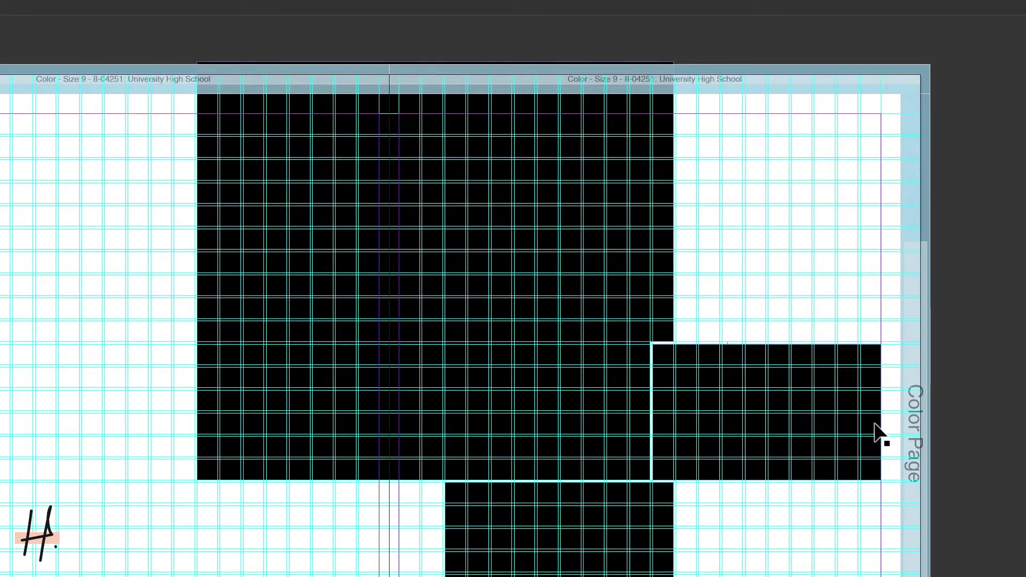
{"action": "left_click", "coordinate": [716, 435]}
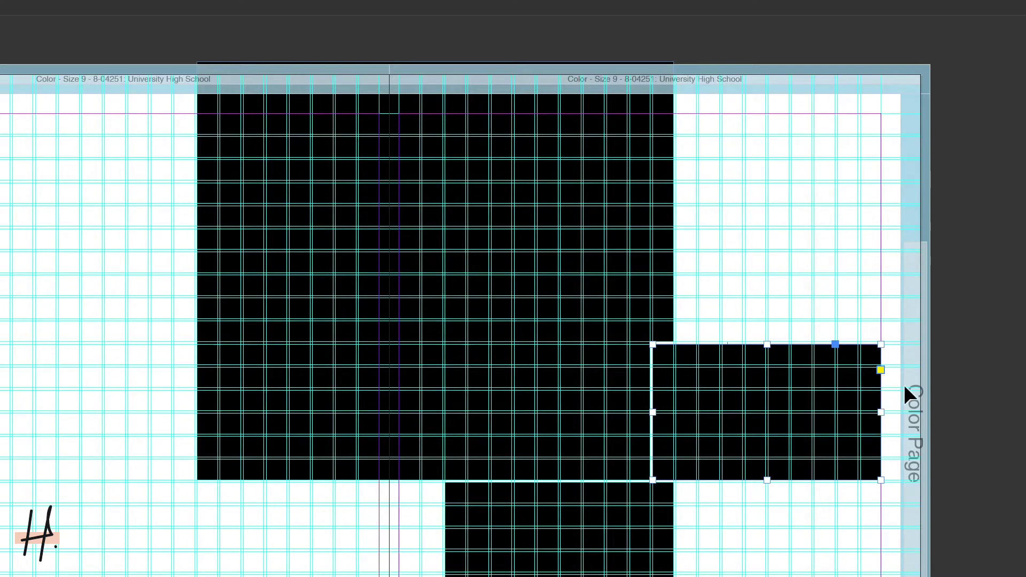
{"action": "left_click", "coordinate": [852, 534]}
{"action": "scroll", "coordinate": [815, 574], "scroll_direction": "down", "scroll_amount": 3}
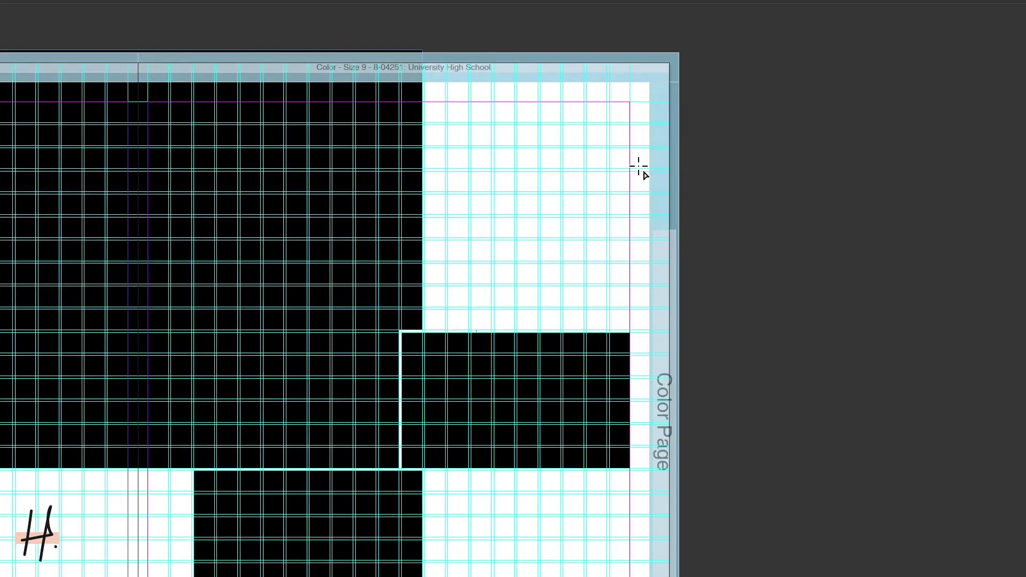
{"action": "left_click_drag", "start_coordinate": [449, 101], "coordinate": [606, 307]}
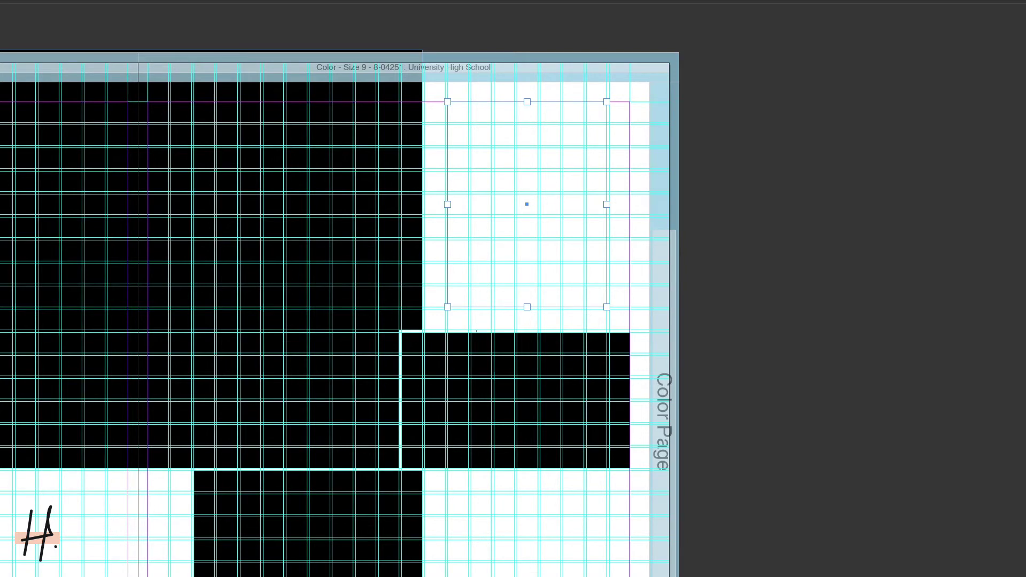
{"action": "key", "text": "F5"}
{"action": "scroll", "coordinate": [429, 50], "scroll_direction": "down", "scroll_amount": 3}
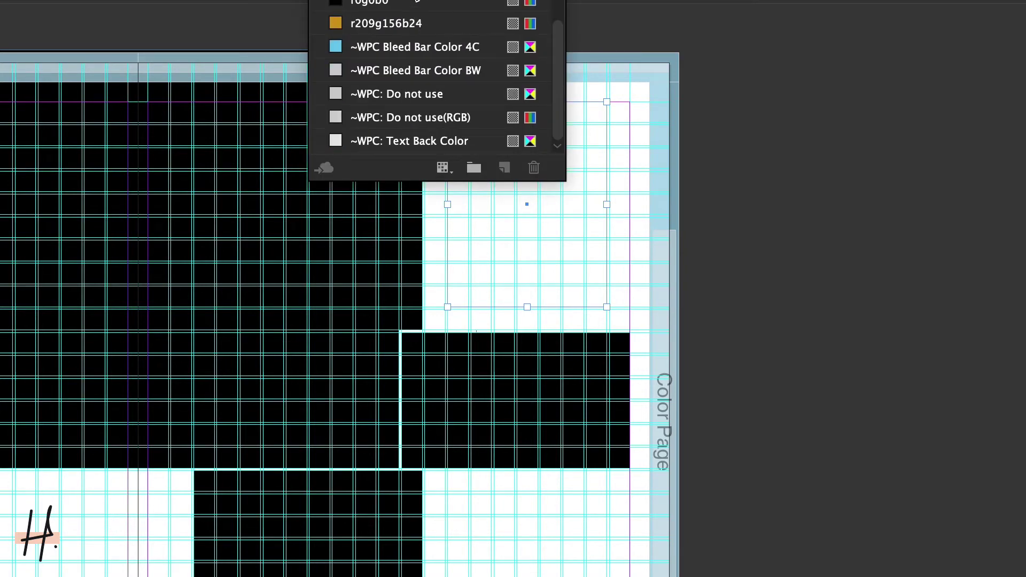
{"action": "left_click", "coordinate": [417, 1]}
{"action": "key", "text": "F5"}
{"action": "left_click", "coordinate": [701, 316]}
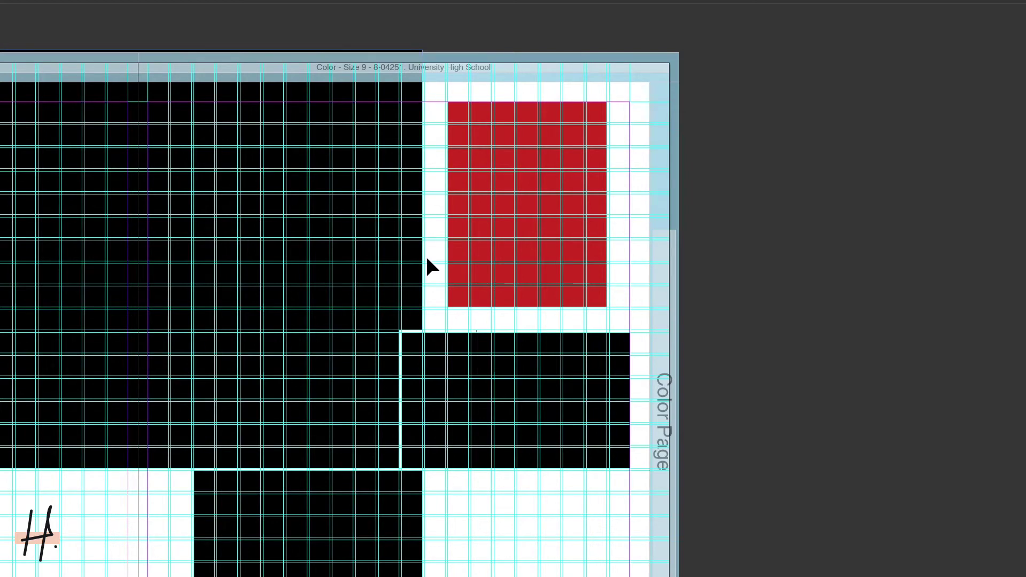
Step: Examine the white space separating the red frame from the neighbouring black frames
{"action": "left_click", "coordinate": [447, 182]}
{"action": "left_click", "coordinate": [316, 193]}
{"action": "left_click", "coordinate": [571, 155]}
{"action": "left_click", "coordinate": [646, 547]}
{"action": "left_click", "coordinate": [475, 128]}
{"action": "left_click", "coordinate": [405, 170]}
{"action": "left_click", "coordinate": [527, 177]}
{"action": "left_click", "coordinate": [398, 179]}
Step: Narrow the red frame by one column from its right edge and deselect it
{"action": "left_click", "coordinate": [587, 138]}
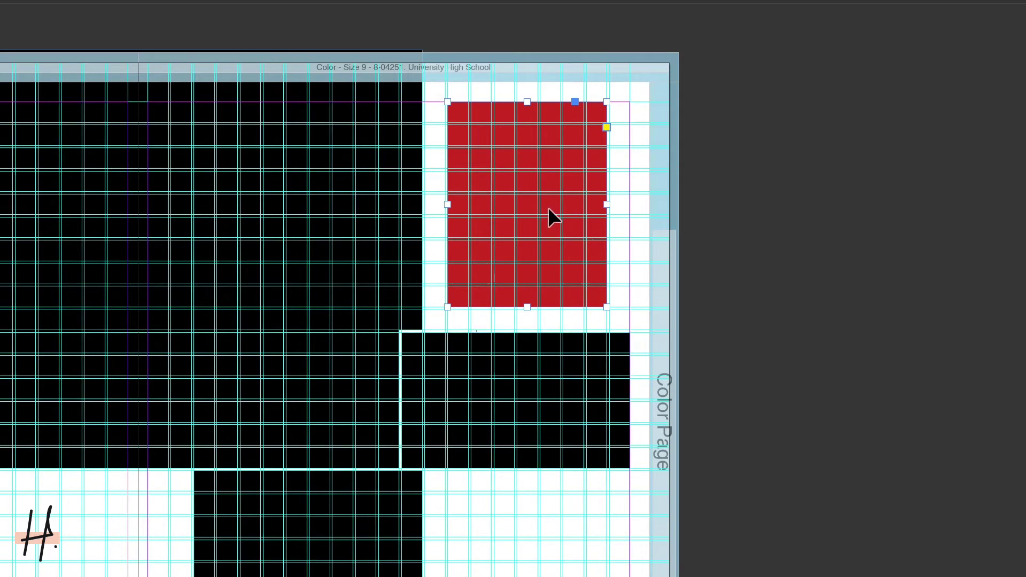
{"action": "left_click_drag", "start_coordinate": [607, 204], "coordinate": [584, 203]}
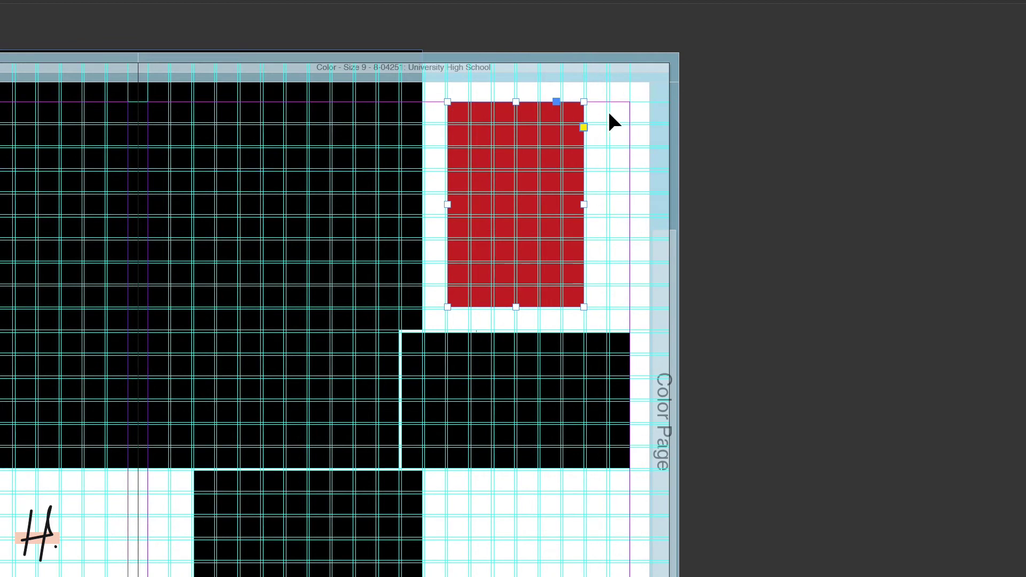
{"action": "left_click", "coordinate": [656, 302]}
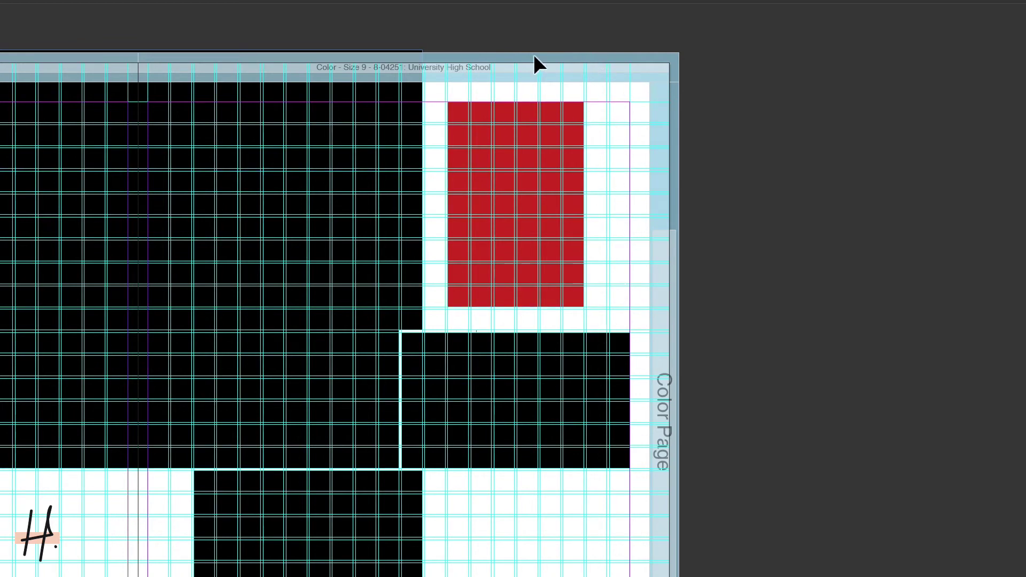
Step: Try moving the red frame flush with the right margin, preview the spread, and undo the move
{"action": "left_click_drag", "start_coordinate": [481, 131], "coordinate": [531, 126]}
{"action": "left_click", "coordinate": [828, 149]}
{"action": "key", "text": "w"}
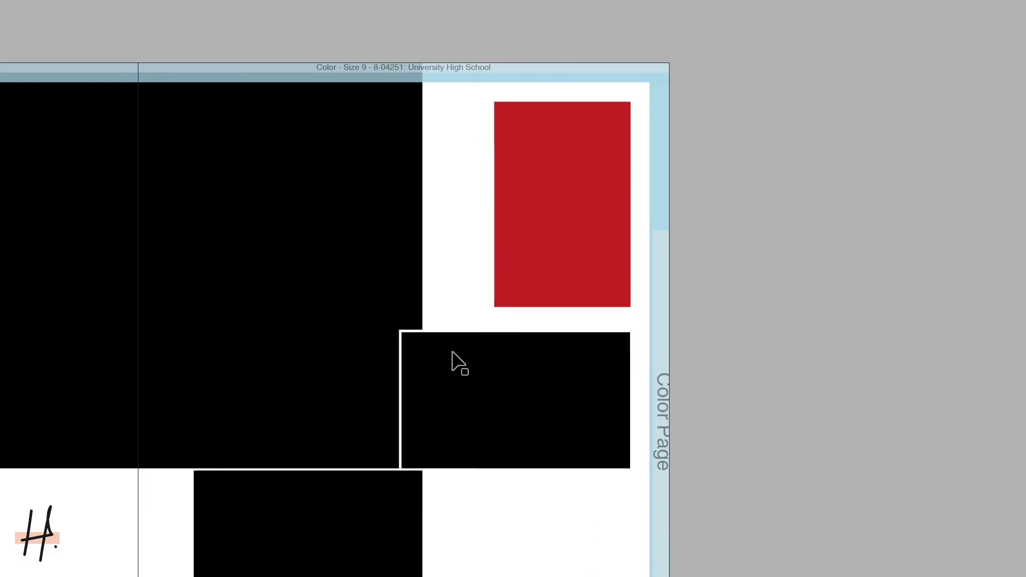
{"action": "key", "text": "w"}
{"action": "key", "text": "ctrl+z"}
{"action": "key", "text": "ctrl+z"}
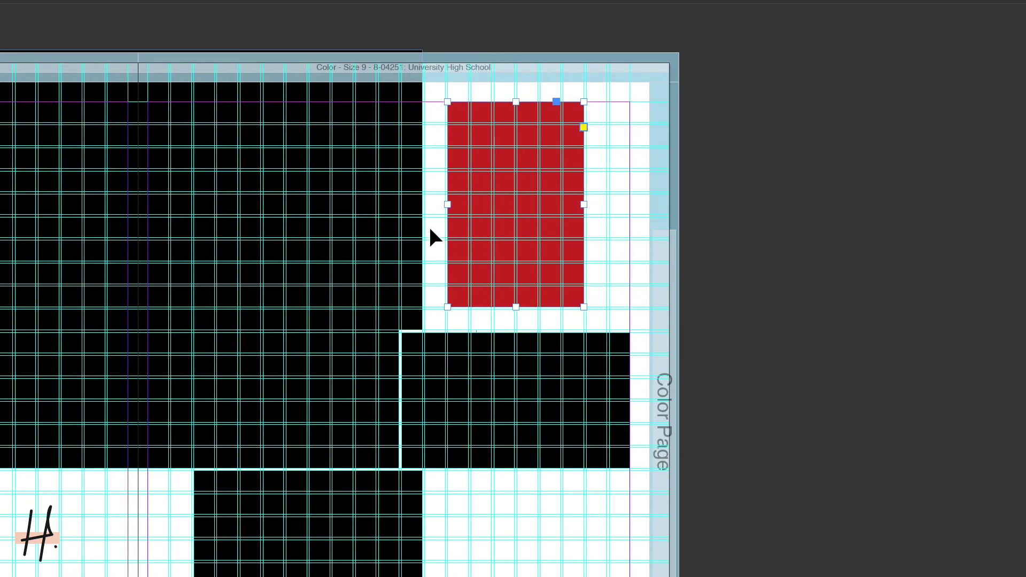
{"action": "left_click", "coordinate": [640, 318]}
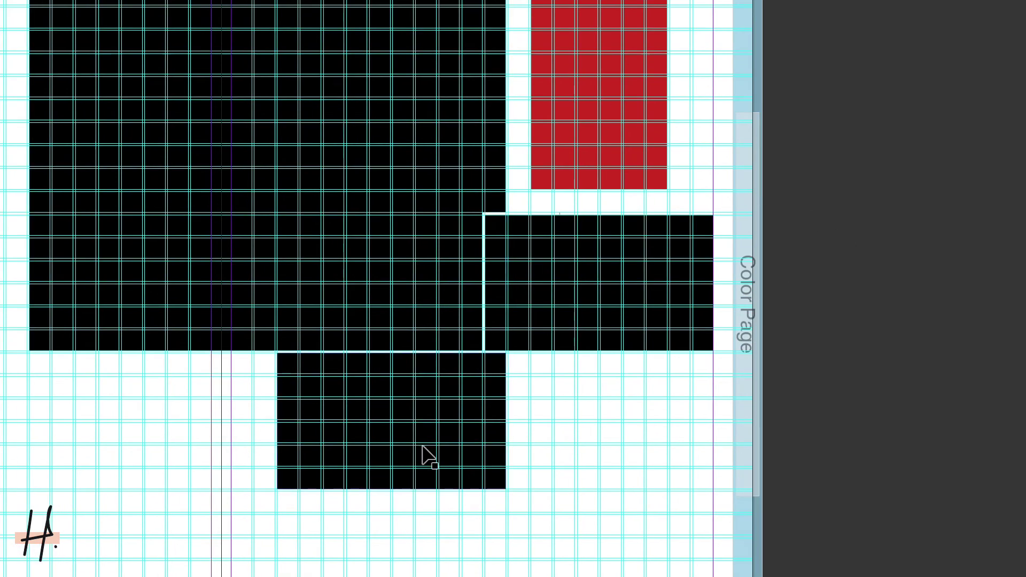
Step: Duplicate the red frame straight down, placing the copy one row below the smaller black frame at the right margin
{"action": "left_click", "coordinate": [626, 43]}
{"action": "left_click_drag", "start_coordinate": [644, 59], "coordinate": [641, 453]}
{"action": "left_click", "coordinate": [623, 576]}
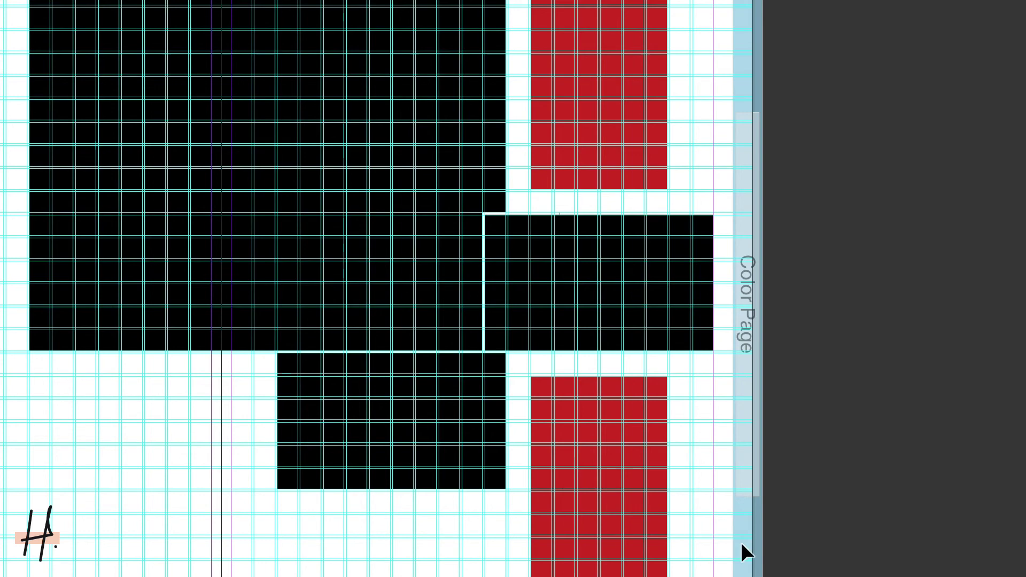
Step: Extend the lower black frame's bottom edge downward, deselect it, and preview the spread without guides
{"action": "left_click", "coordinate": [390, 431]}
{"action": "left_click_drag", "start_coordinate": [390, 486], "coordinate": [391, 576]}
{"action": "left_click", "coordinate": [392, 576]}
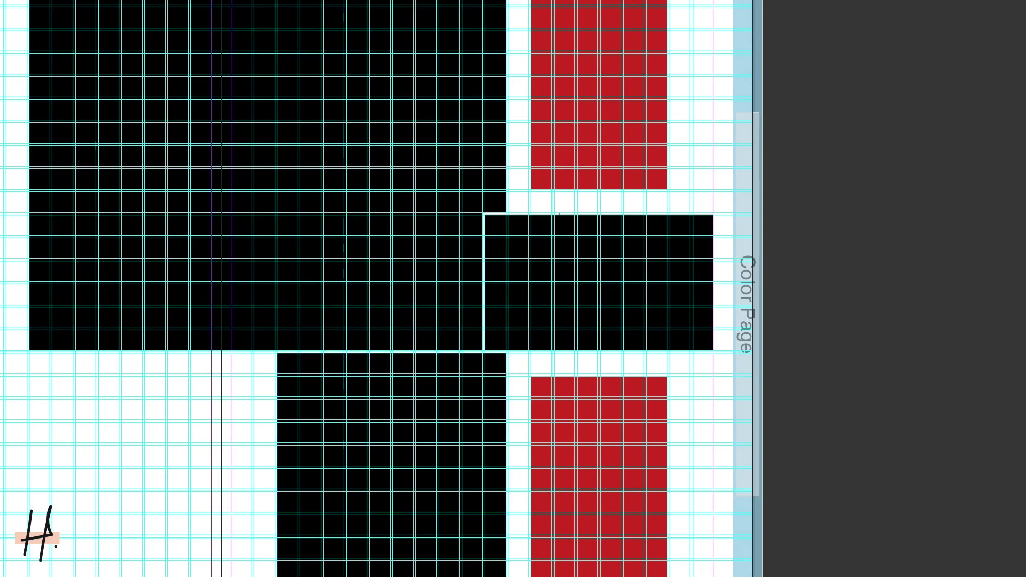
{"action": "key", "text": "w"}
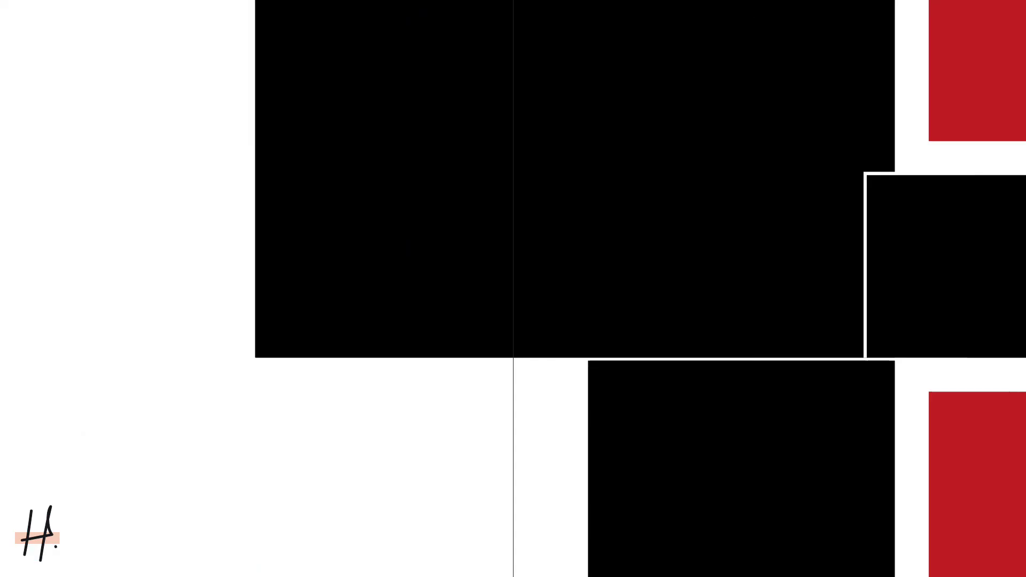